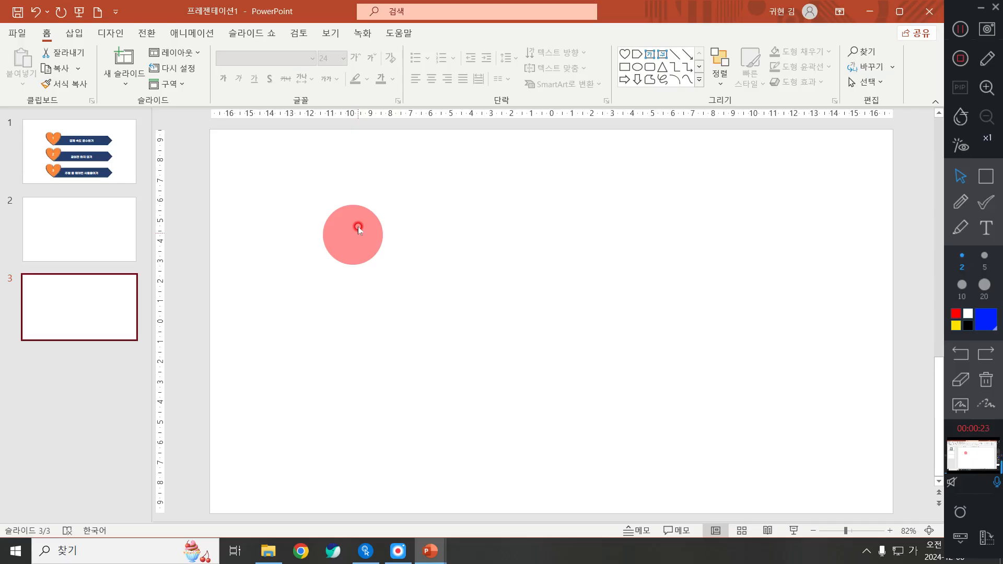
Step: Open the online picture search for inserting an image on the blank slide 3
click(368, 245)
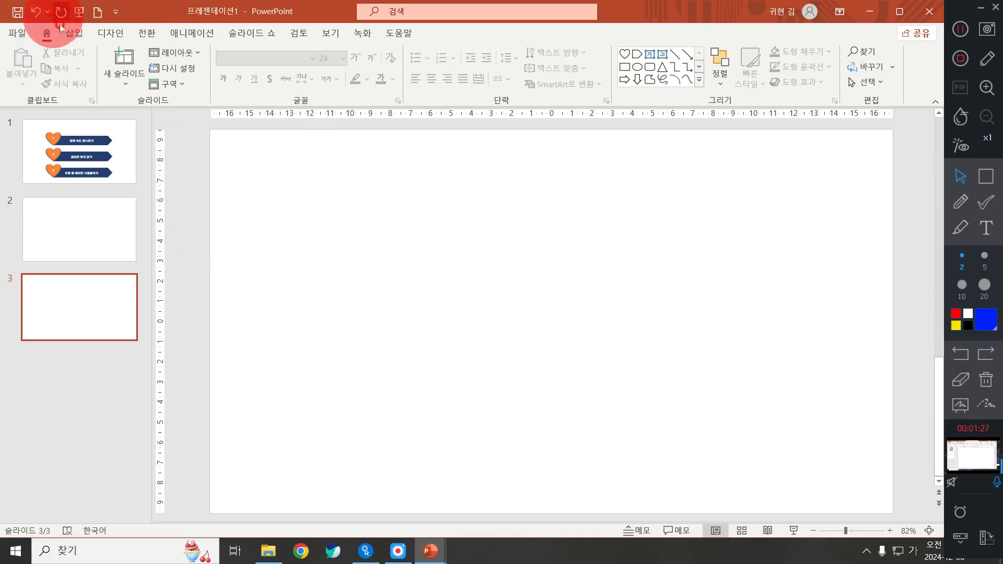
click(70, 34)
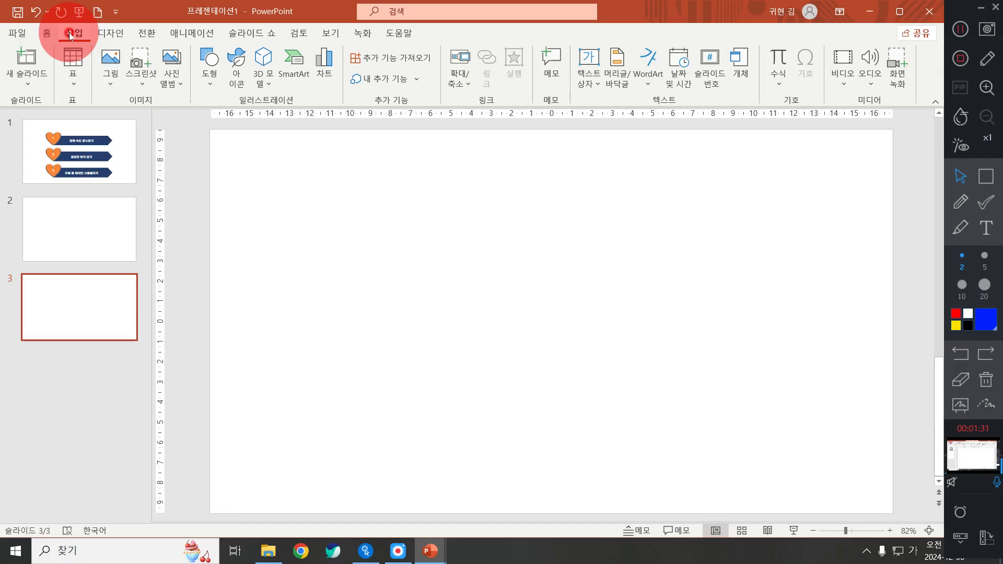
click(111, 80)
click(110, 76)
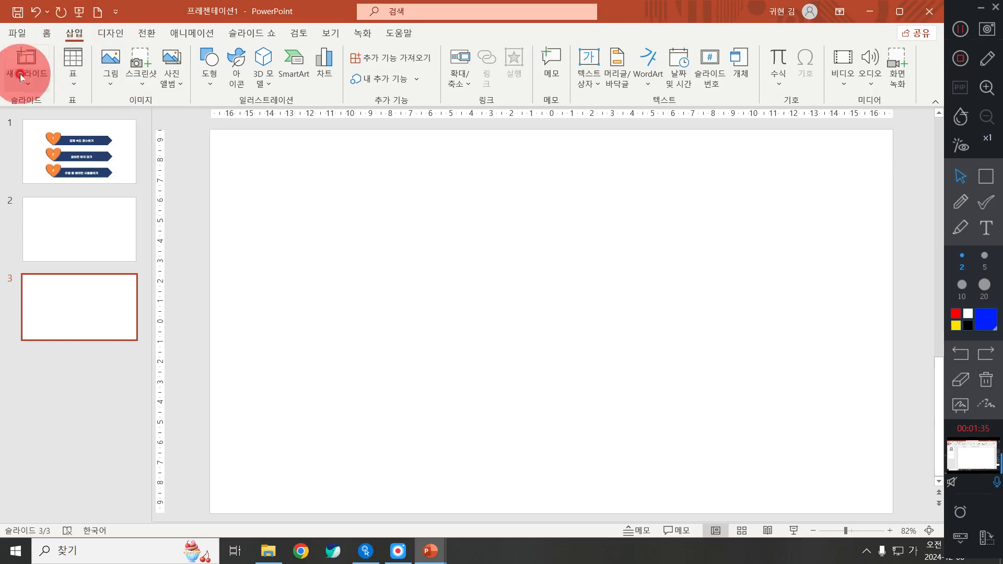
click(111, 66)
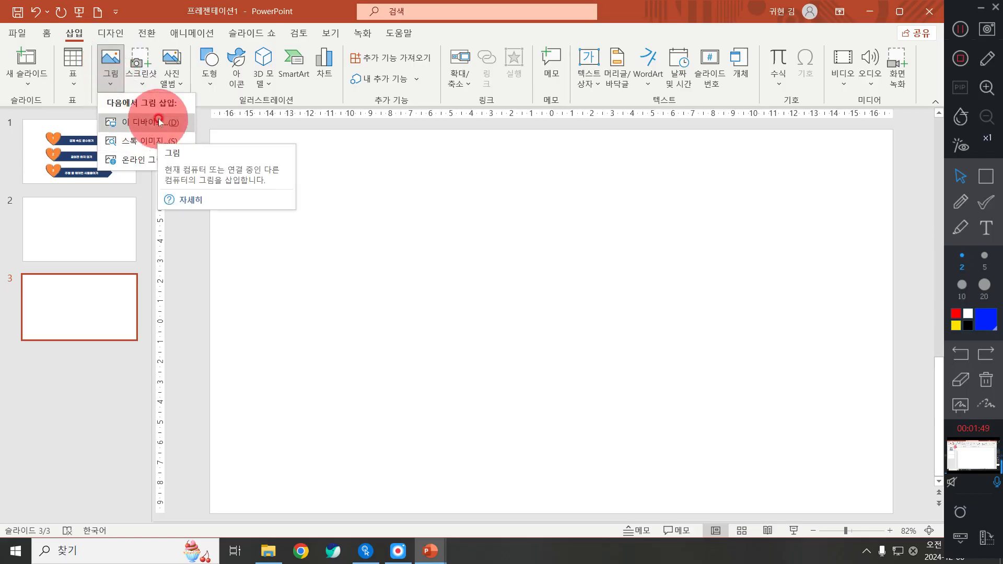
click(149, 161)
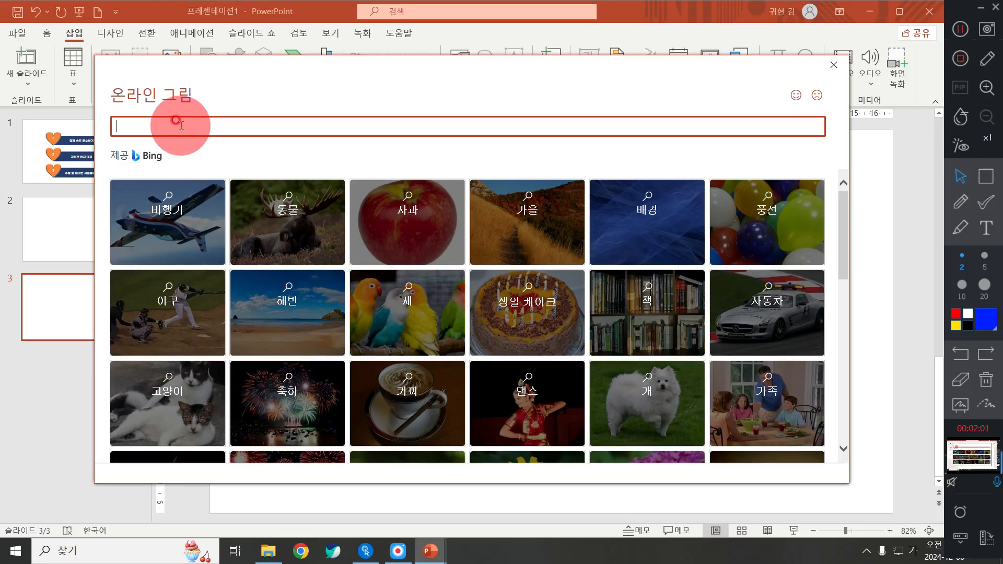
Step: Browse the online picture categories and search for "크리스마스"
scroll(381, 251, down, 5)
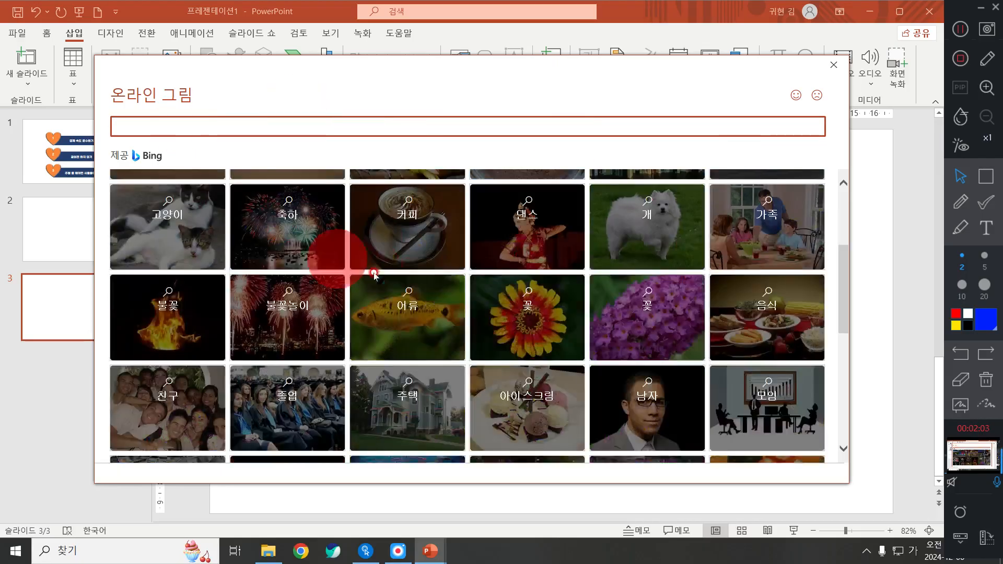
scroll(561, 341, down, 7)
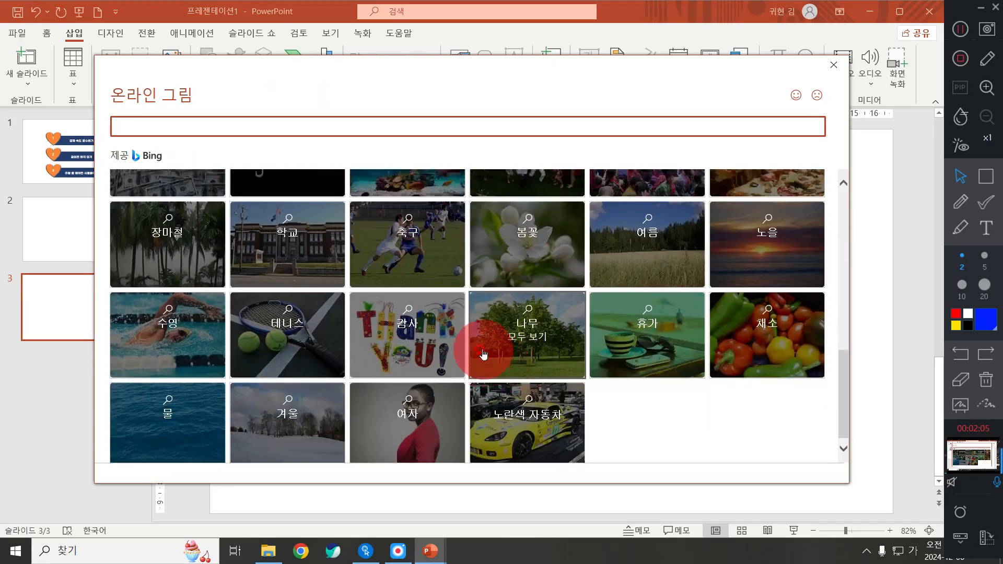
scroll(484, 354, up, 11)
click(186, 124)
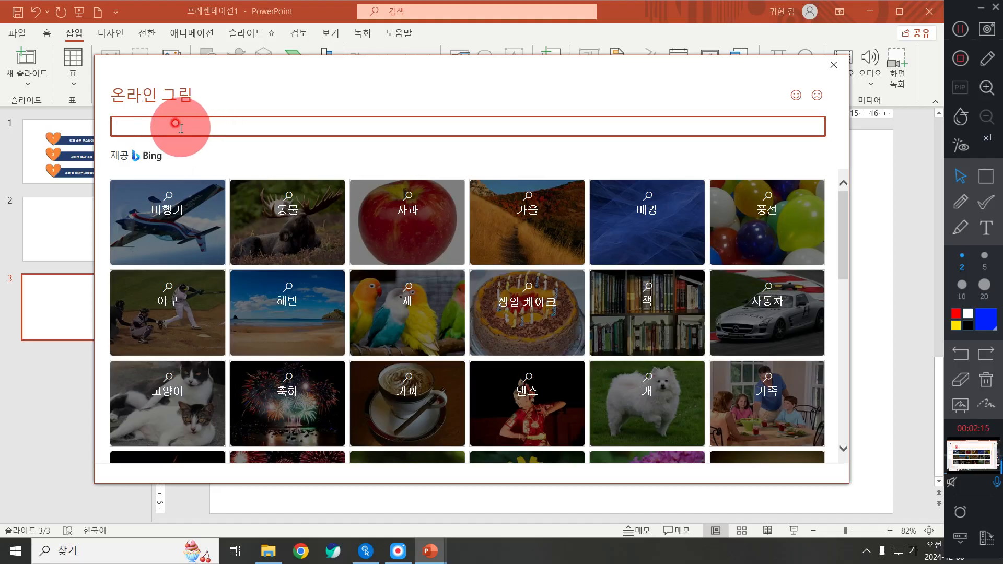
text(크리스마스)
key(Return)
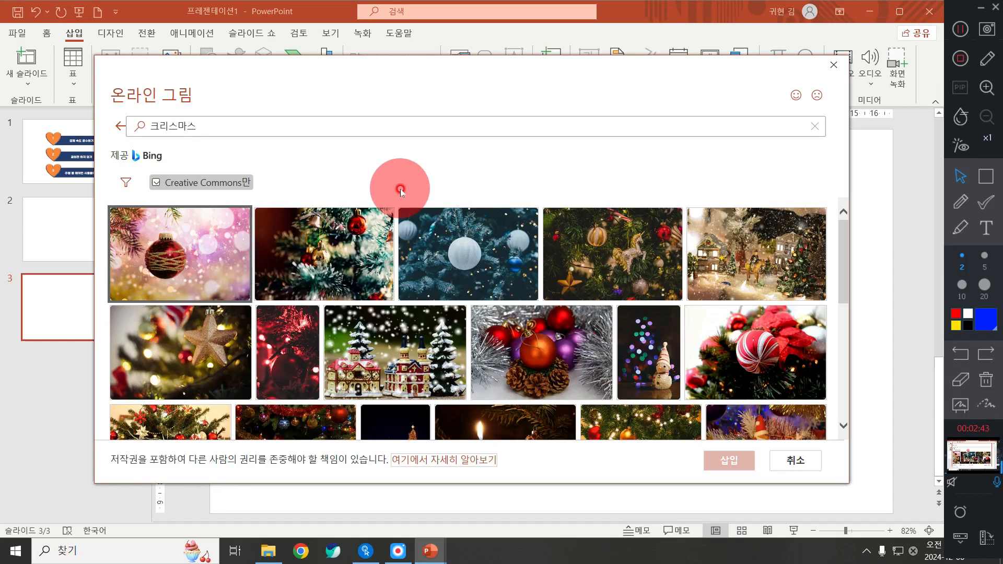
Step: Insert the search result showing white ornaments on a dark blue-green Christmas tree into slide 3
scroll(536, 322, down, 5)
scroll(536, 322, up, 5)
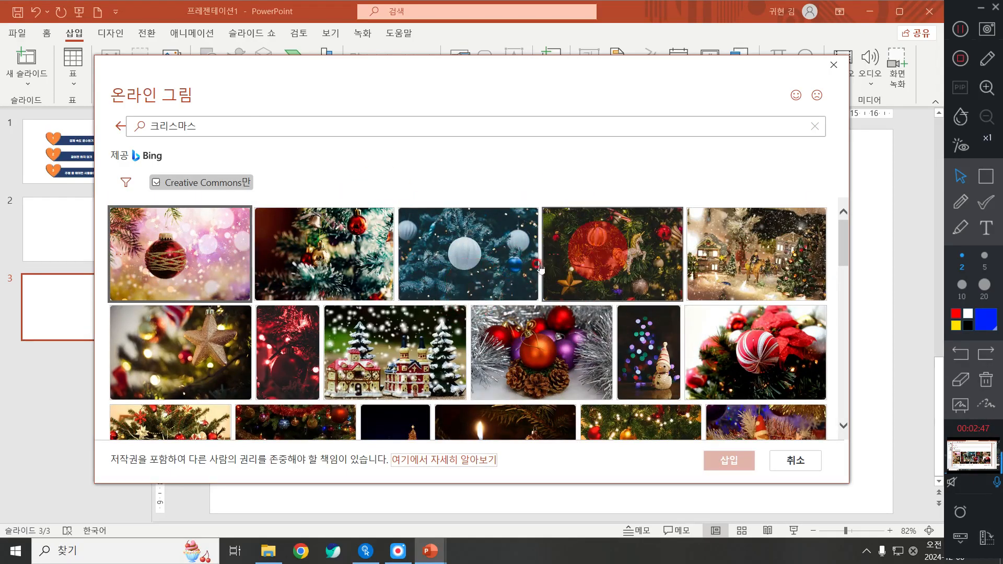
click(467, 253)
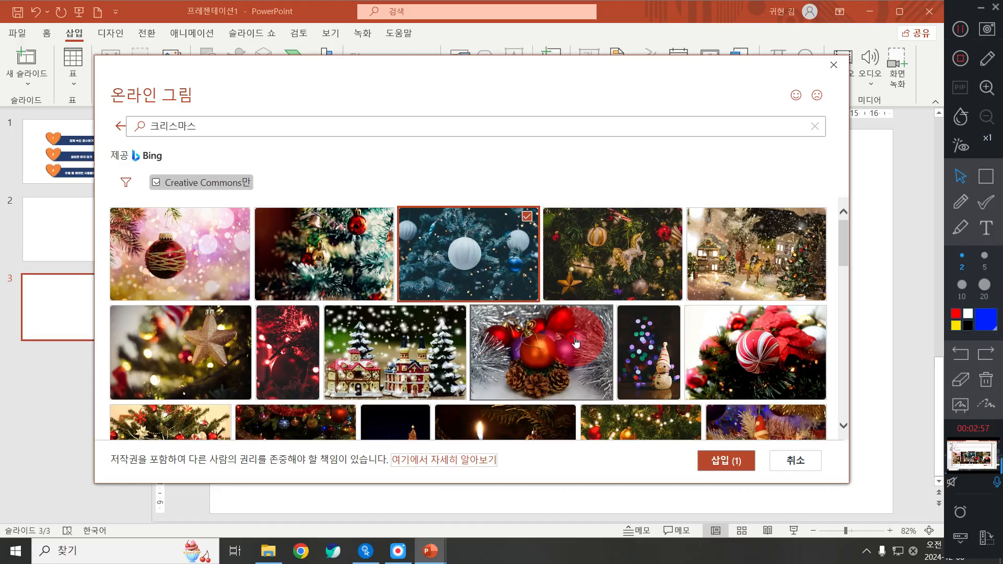
click(713, 459)
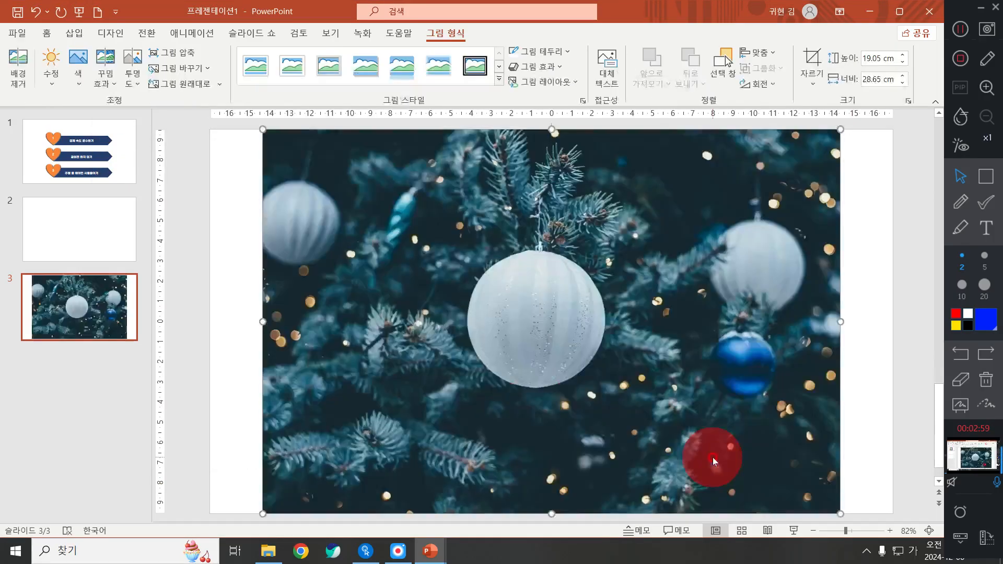
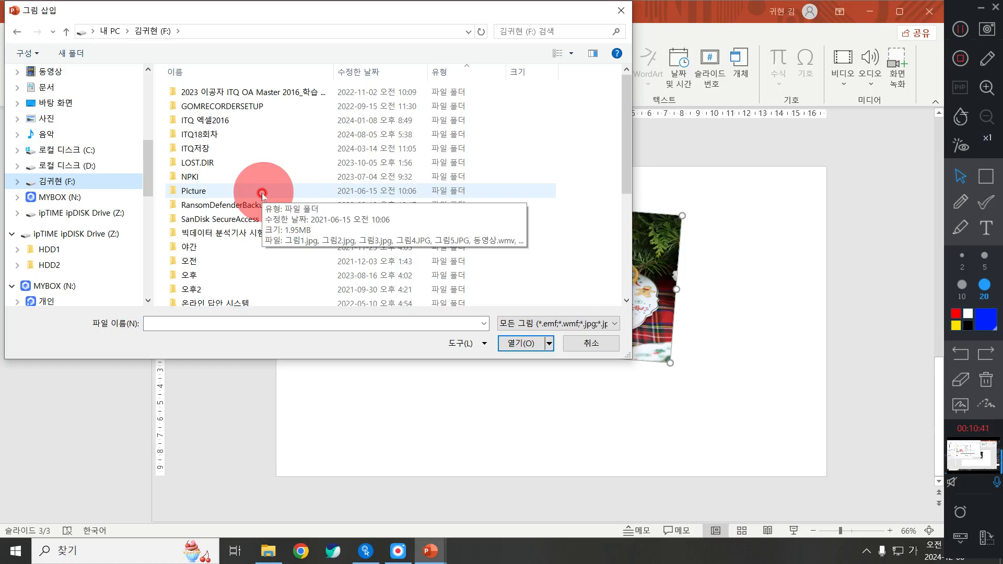
Step: Browse the F: drive for a picture to insert and open the 핸드폰사진 folder inside 오전
scroll(251, 209, down, 4)
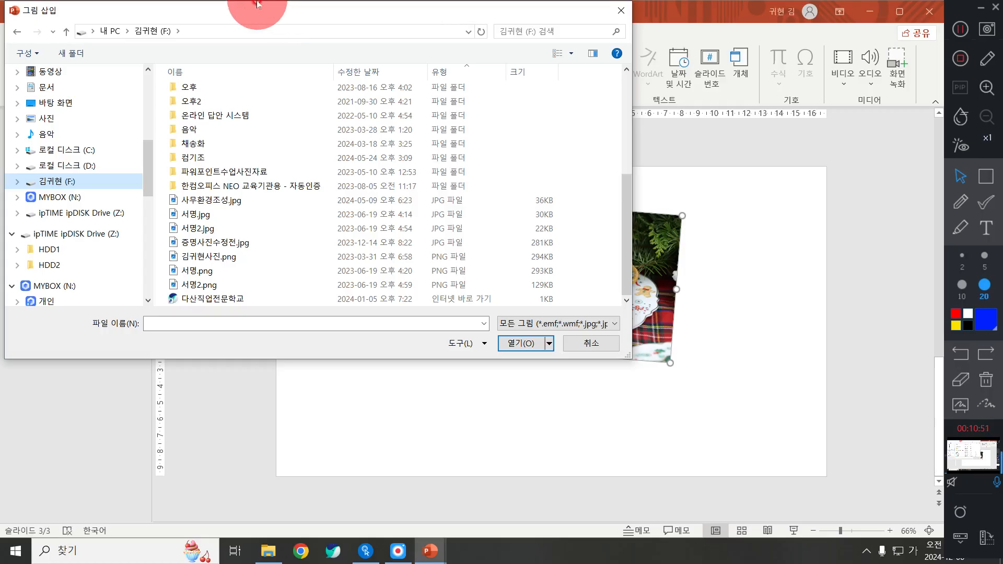
drag(232, 12, 288, 43)
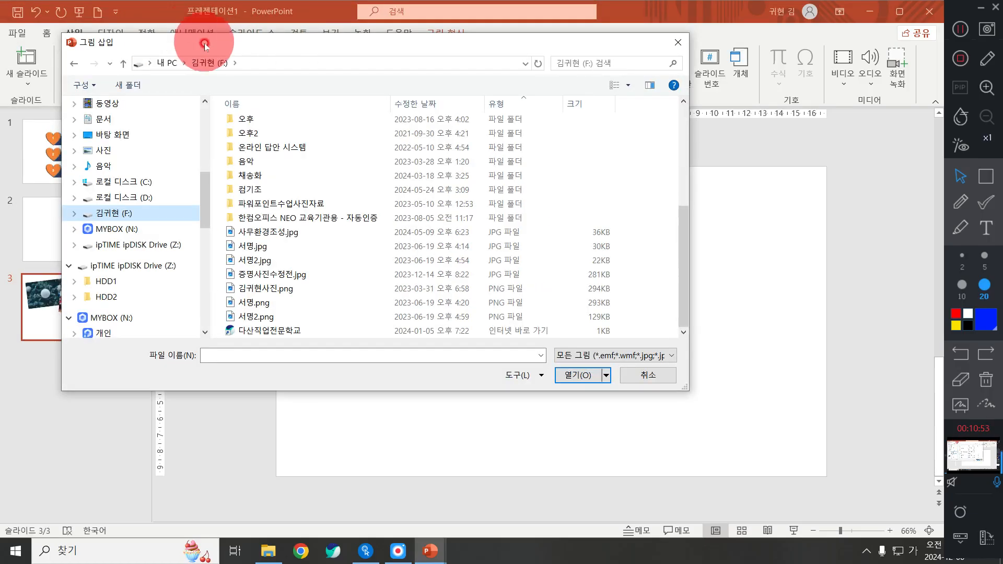
drag(206, 38, 100, 11)
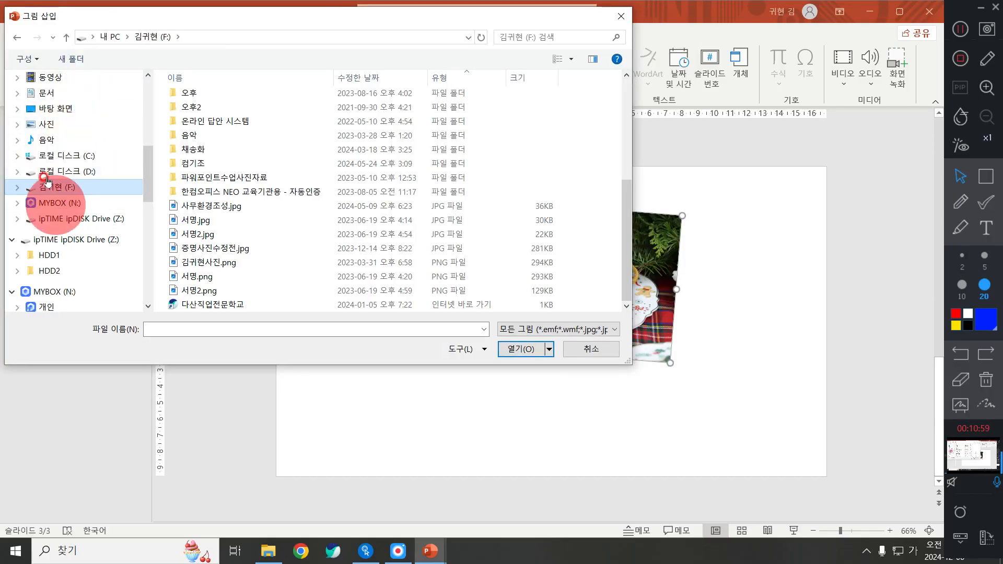
scroll(206, 105, up, 2)
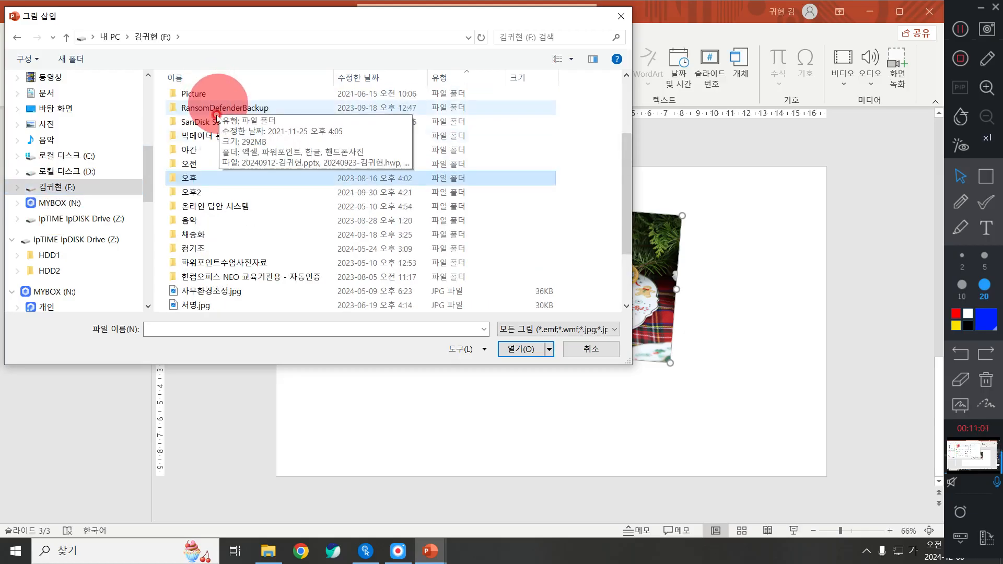
double_click(203, 163)
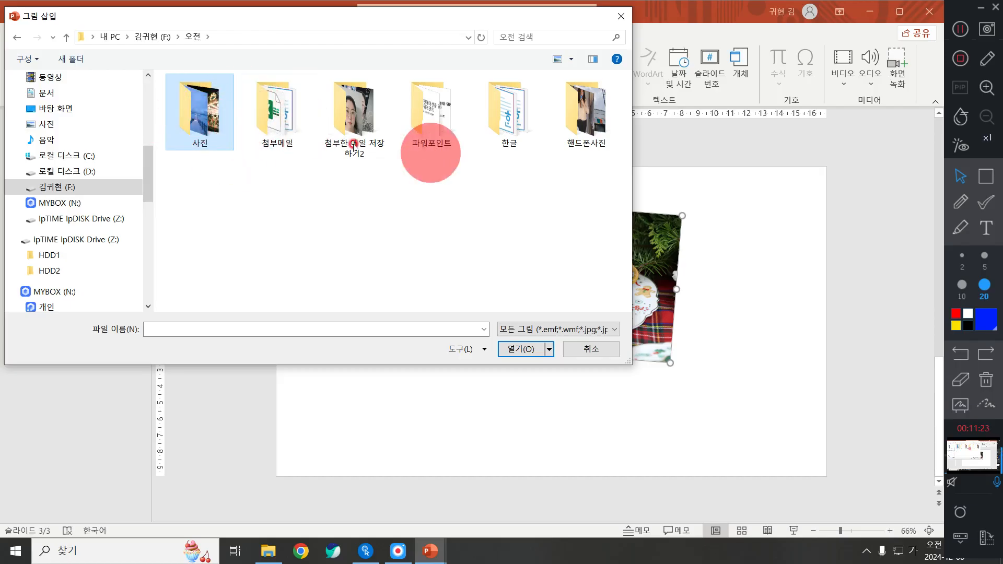
double_click(580, 126)
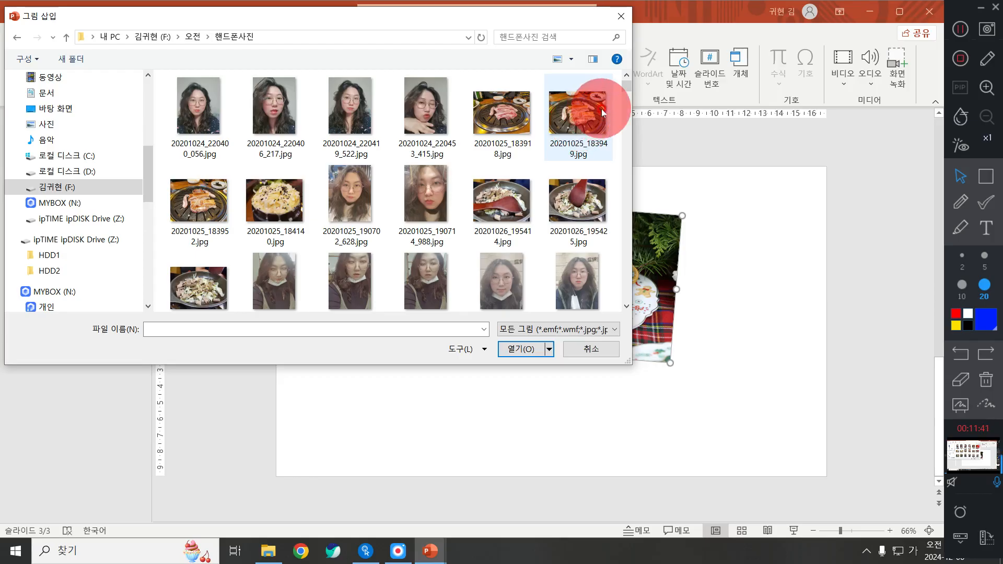
Step: Insert the pasta photo 20201115_131039.jpg from the 핸드폰사진 folder into slide 3
scroll(476, 188, down, 5)
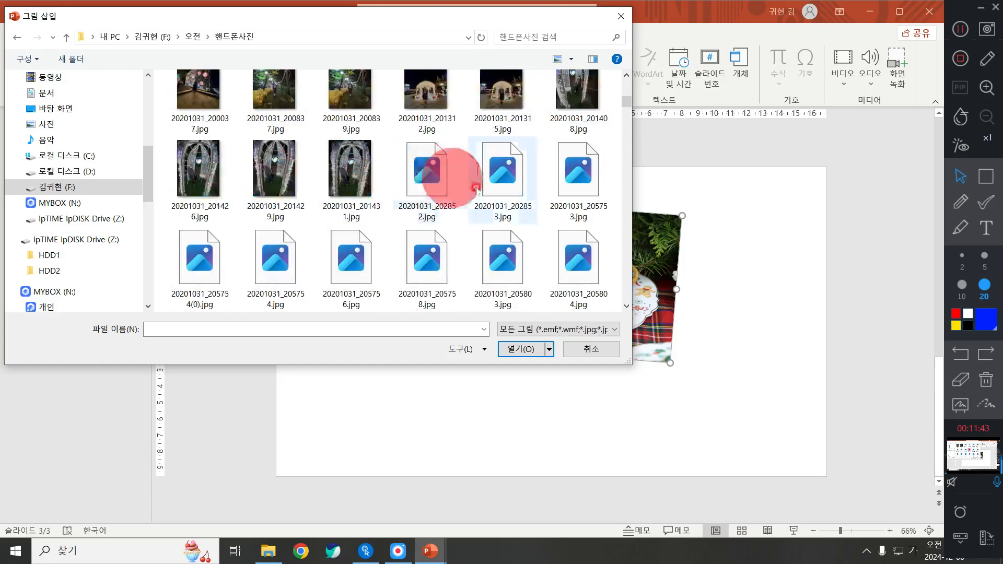
scroll(470, 198, down, 5)
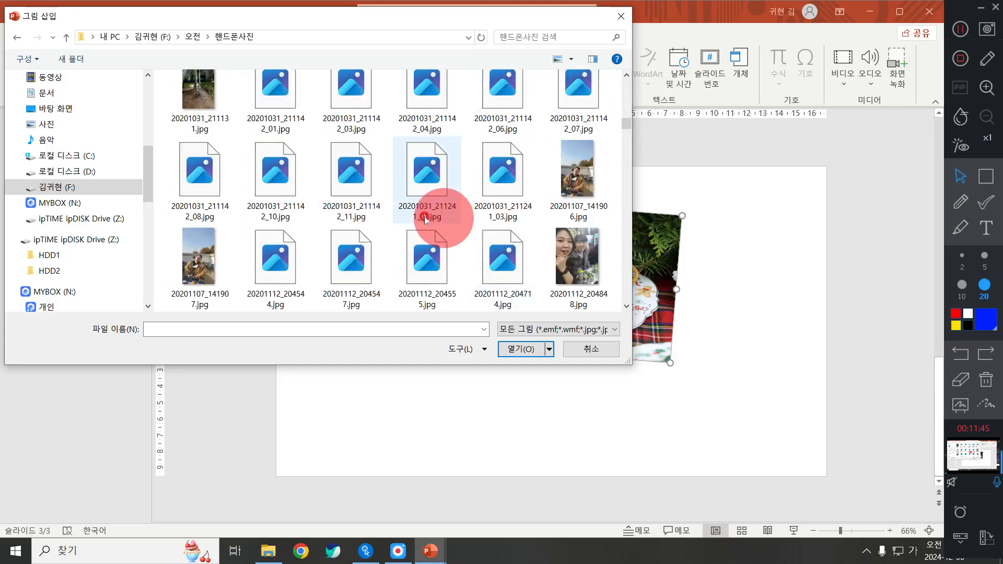
scroll(415, 197, down, 3)
scroll(579, 184, up, 3)
scroll(607, 211, down, 2)
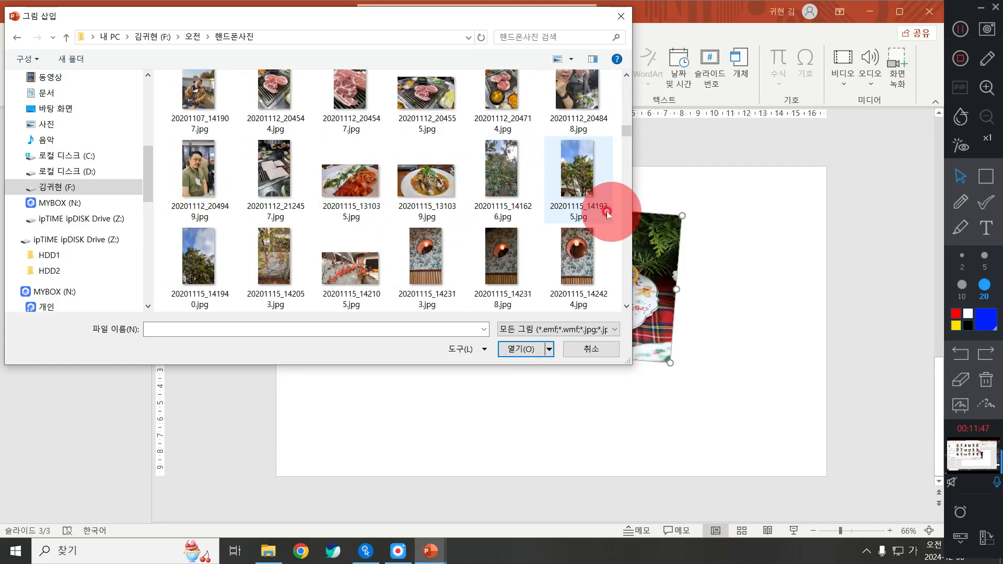
click(426, 189)
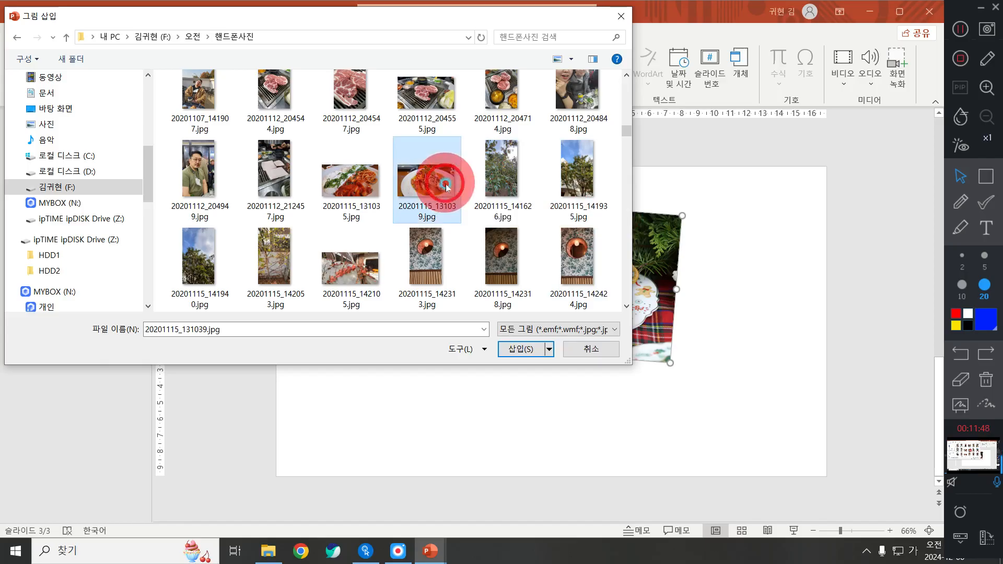
click(520, 347)
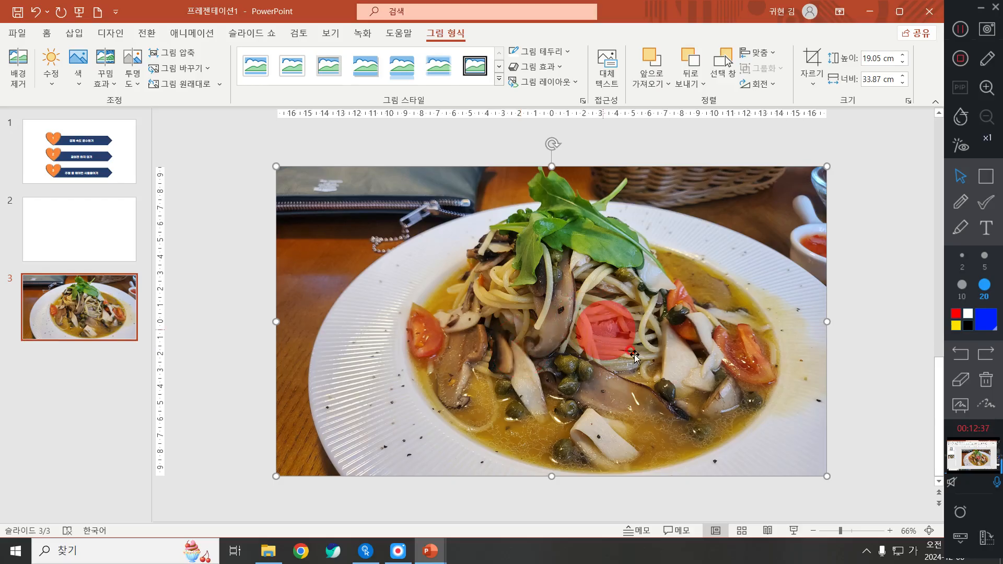
Step: Shrink the pasta photo to about 7.31 cm high by 12.99 cm wide and move it to the slide's lower-right area
drag(823, 476, 759, 438)
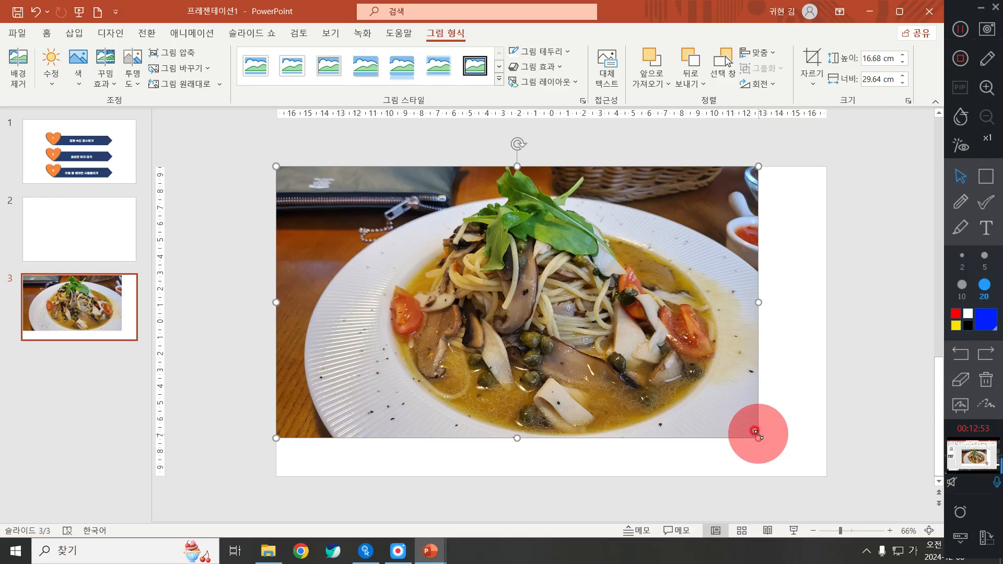
drag(758, 434, 569, 331)
click(418, 238)
drag(418, 237, 460, 288)
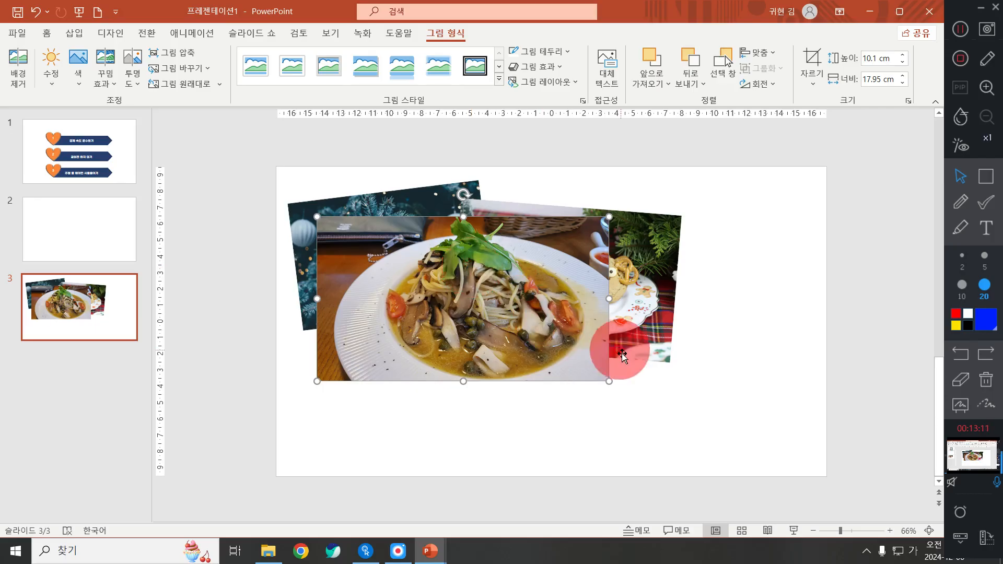
drag(609, 380, 528, 335)
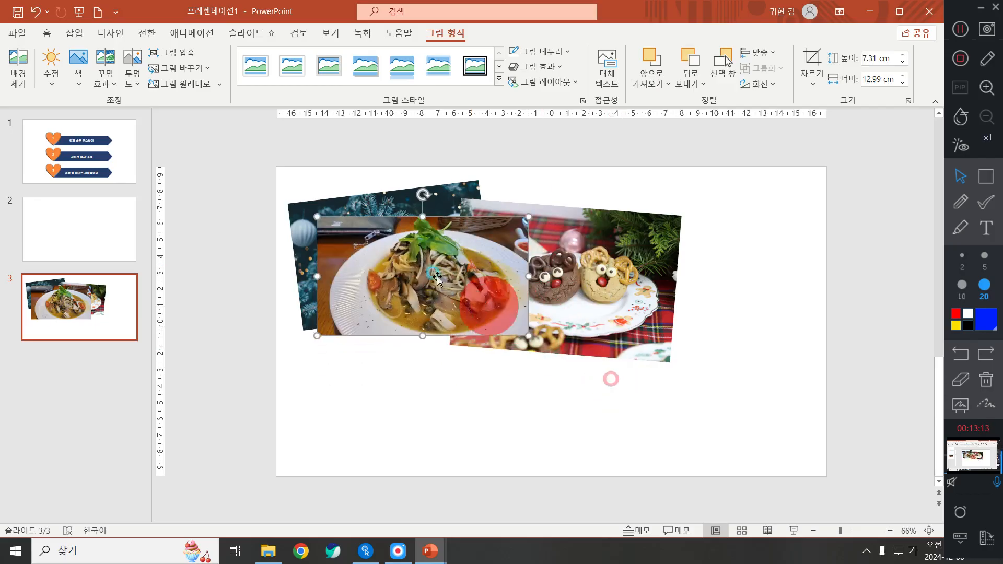
drag(370, 247, 641, 358)
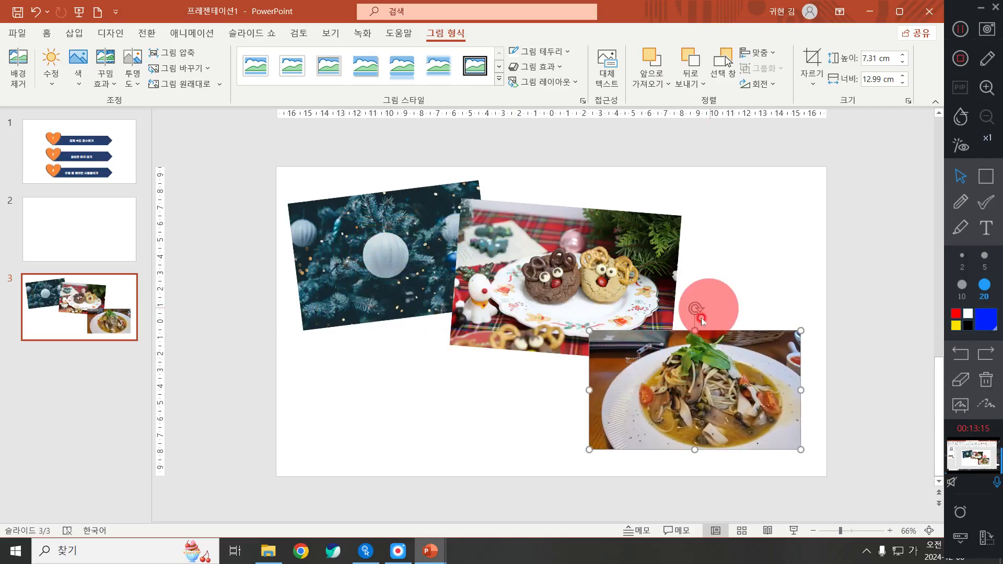
Step: Enlarge the pasta photo to about 7.88 cm by 14.01 cm and tilt it slightly clockwise
mouse_move(590, 330)
mouse_down()
mouse_move(561, 336)
mouse_move(574, 321)
mouse_up()
mouse_move(687, 299)
mouse_down()
mouse_move(687, 288)
mouse_move(674, 292)
mouse_move(698, 312)
mouse_move(699, 298)
mouse_up()
click(855, 317)
click(716, 356)
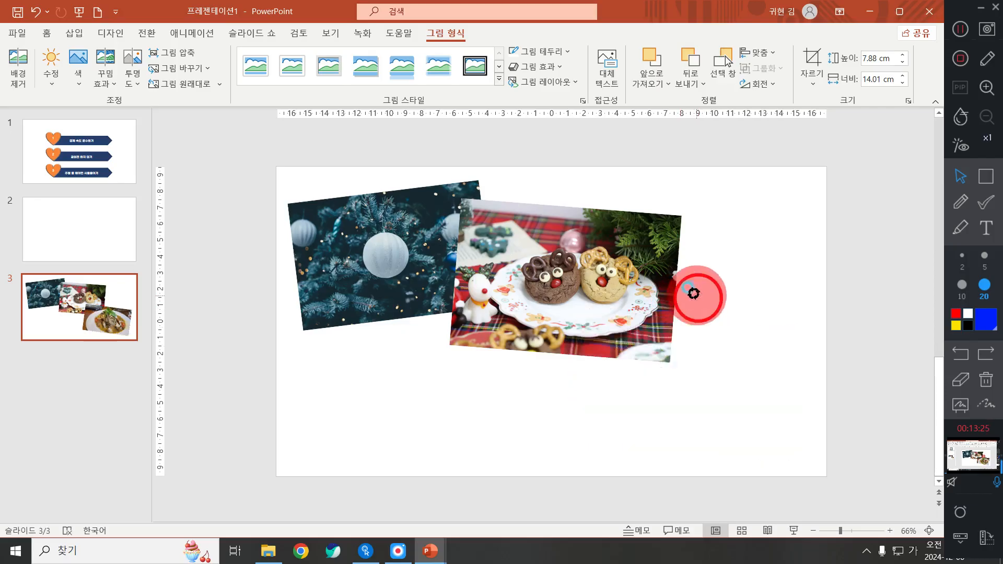
Step: Swap the cookie and pasta photos, placing the cookies at the slide's lower right and the pasta in the middle, overlapping the tree photo
drag(636, 252, 759, 284)
drag(684, 407, 508, 300)
drag(715, 309, 721, 356)
drag(561, 266, 588, 261)
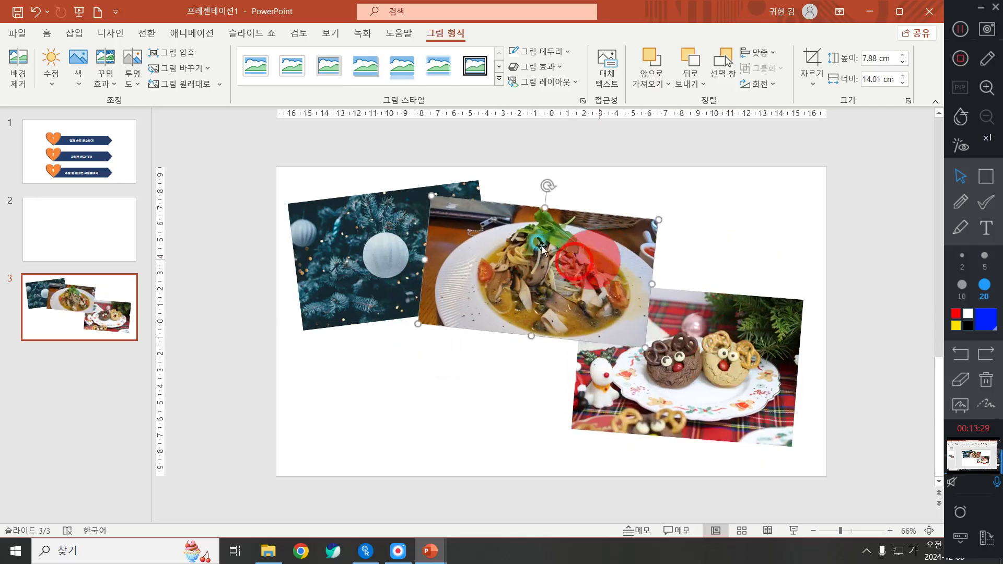
Step: Shift the Christmas tree photo and the pasta photo slightly down the slide
click(347, 238)
drag(545, 235, 553, 241)
drag(337, 248, 338, 270)
drag(588, 278, 570, 342)
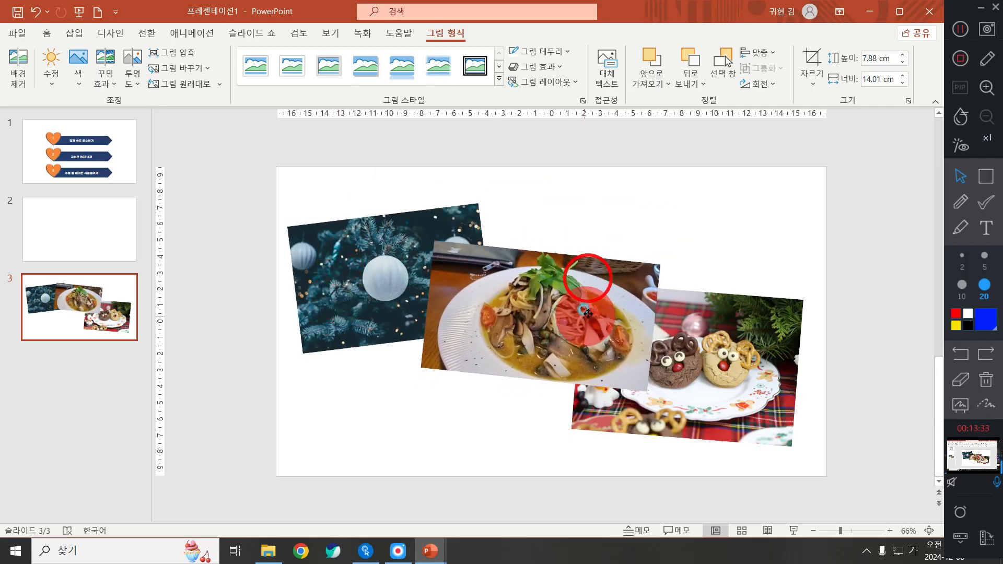
Step: Tilt the cookie photo counterclockwise at the slide's lower-right corner and move the Christmas tree photo back up
drag(776, 366, 788, 382)
drag(707, 288, 679, 275)
click(626, 282)
drag(332, 240, 335, 218)
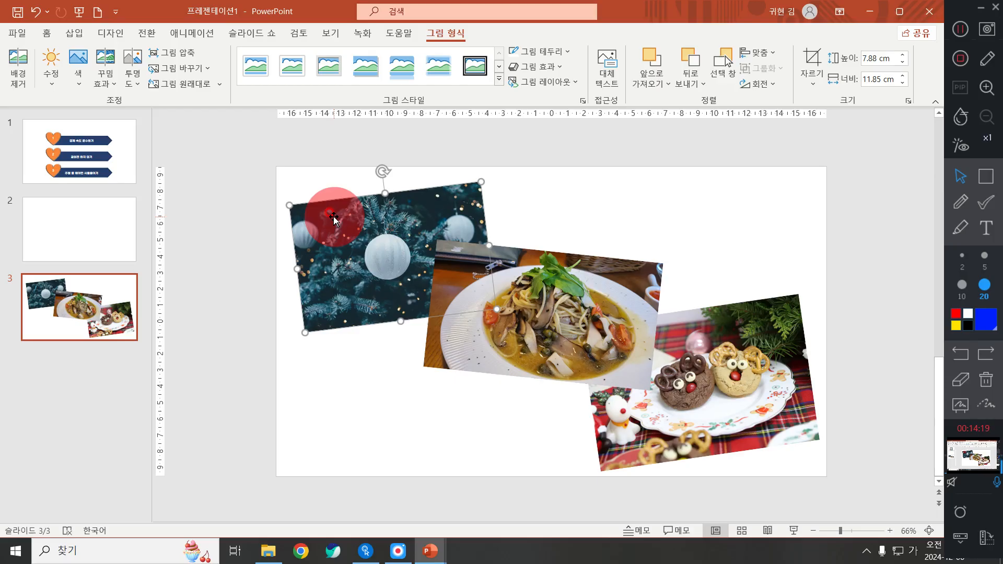
click(694, 259)
drag(216, 163, 854, 475)
click(880, 418)
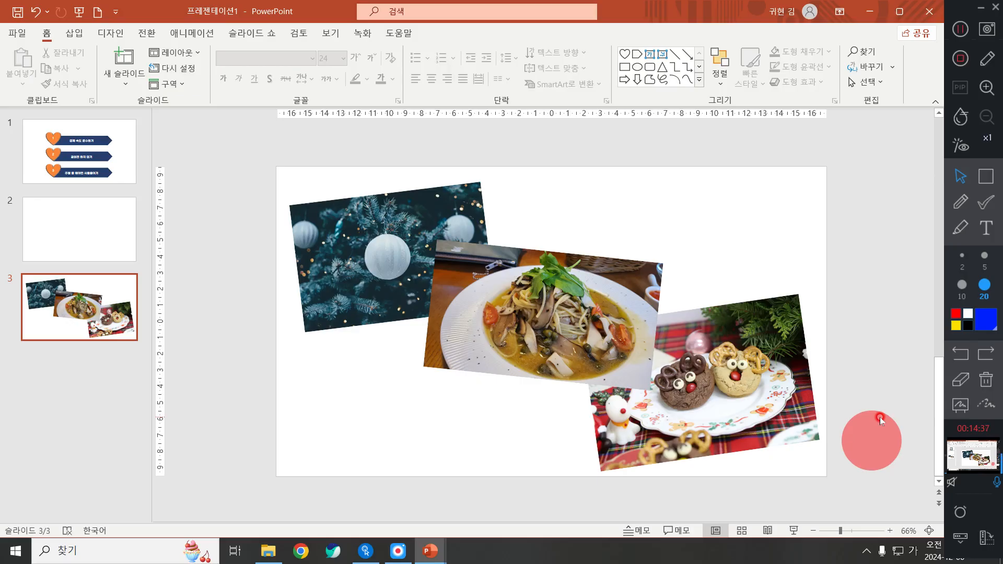
click(676, 202)
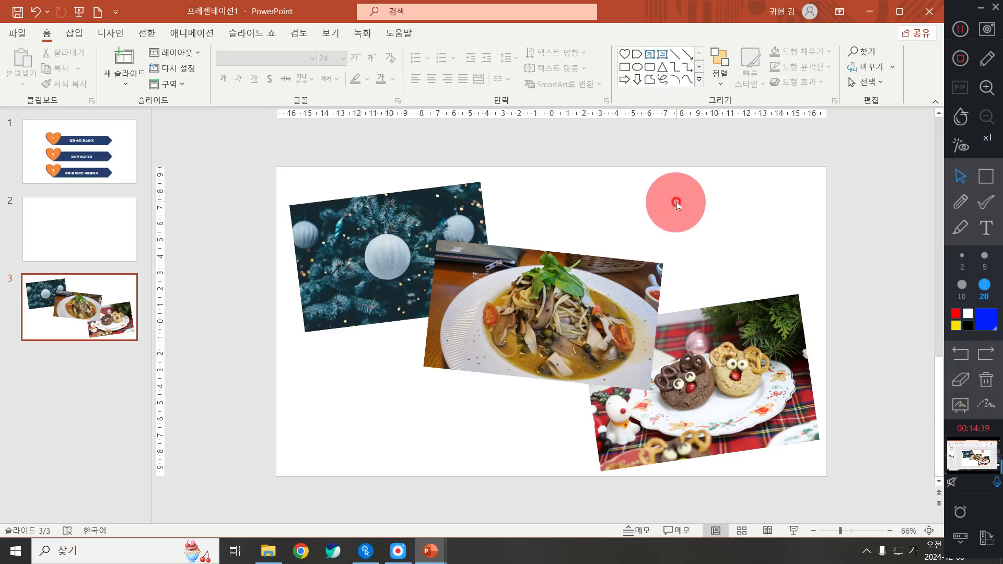
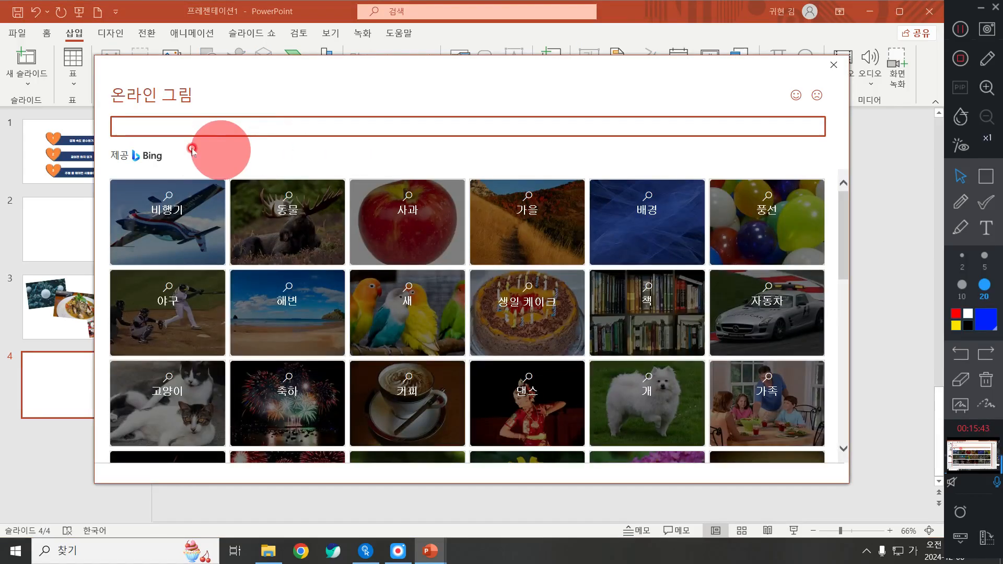
Step: Browse the online pictures for the birthday cake category (생일 케이크)
click(297, 131)
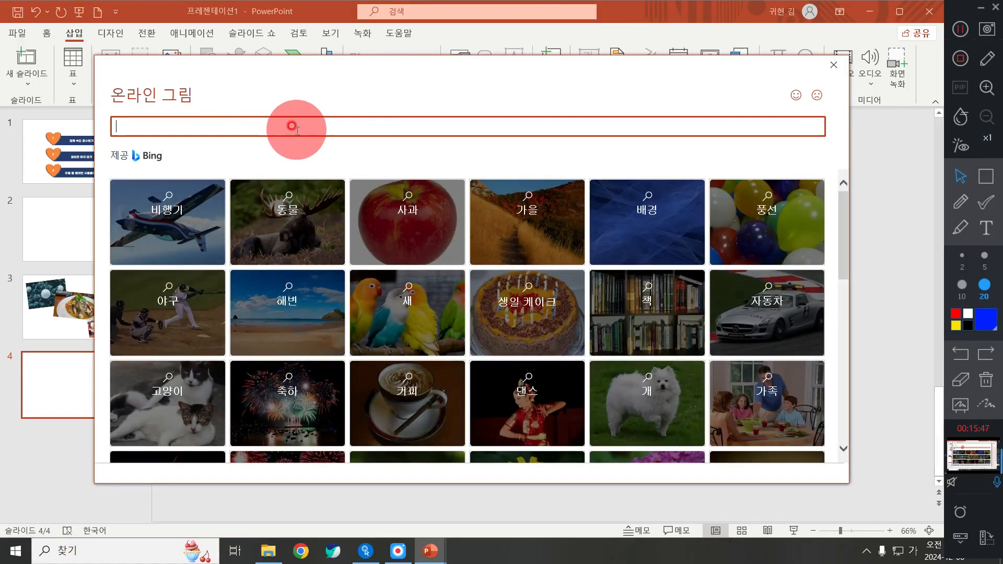
text(ㅈ)
key(BackSpace)
click(544, 306)
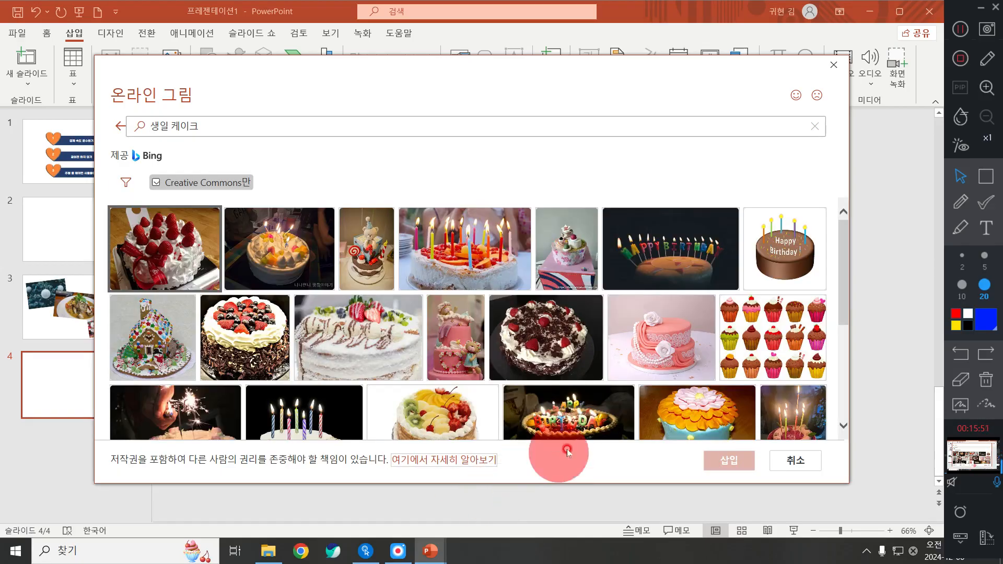
click(120, 126)
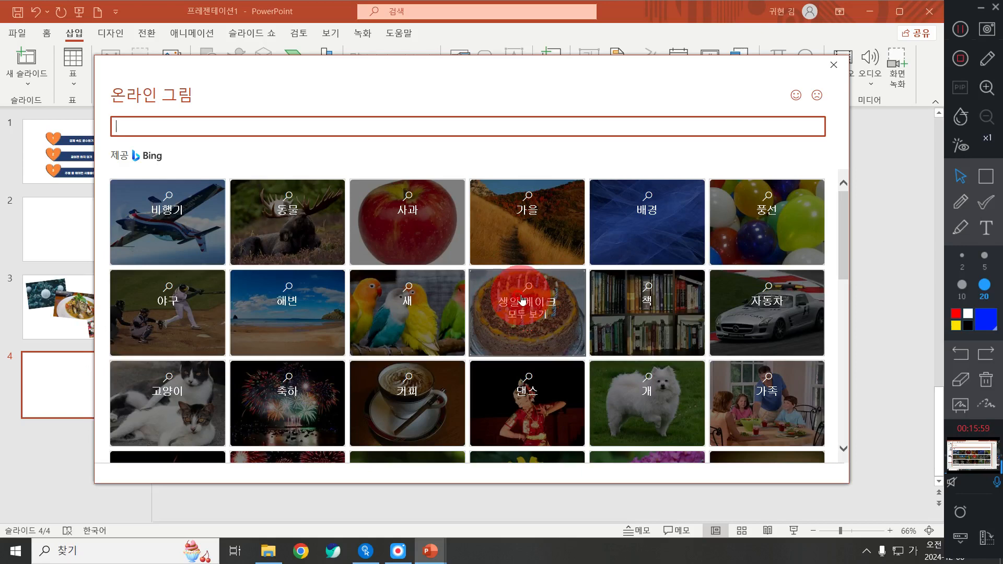
click(525, 306)
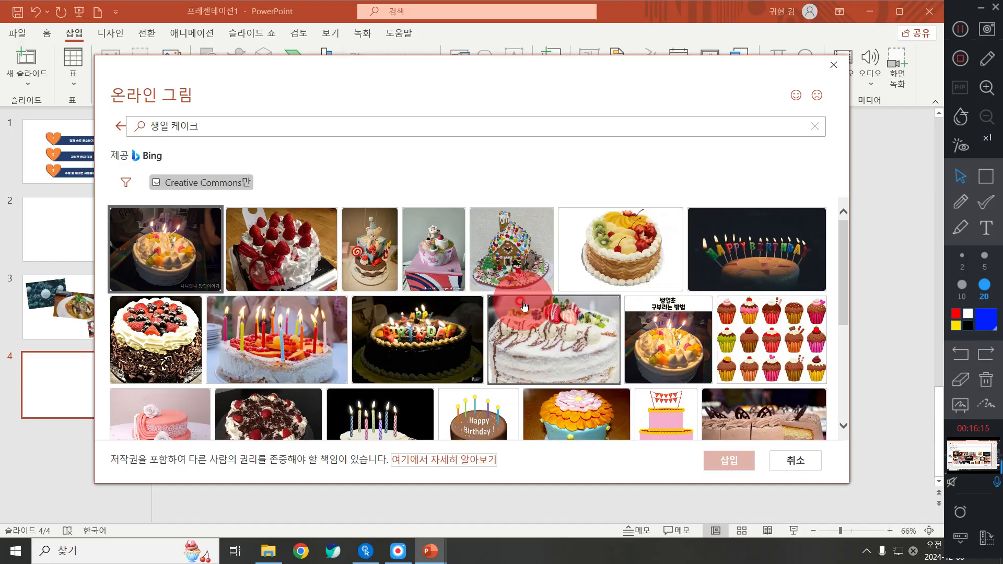
Step: Remove the Creative Commons only restriction from the birthday cake results and filter them to the transparent type (투명)
click(155, 183)
click(156, 184)
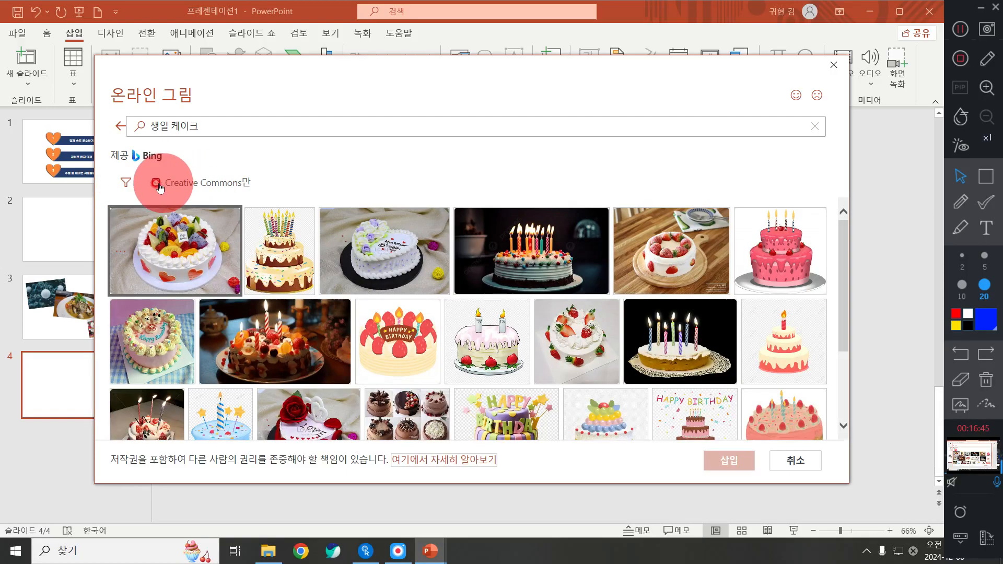
click(156, 183)
click(247, 186)
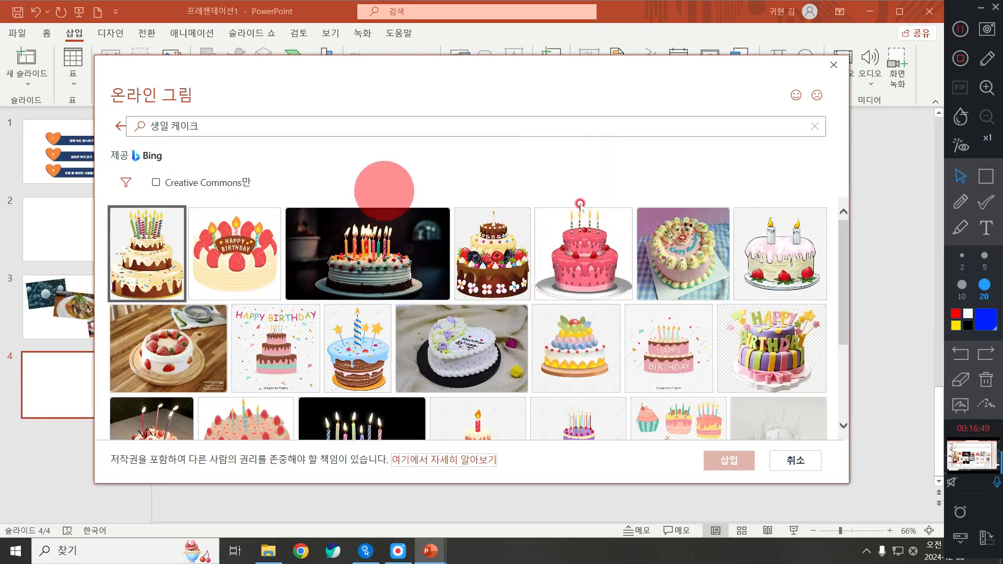
click(502, 239)
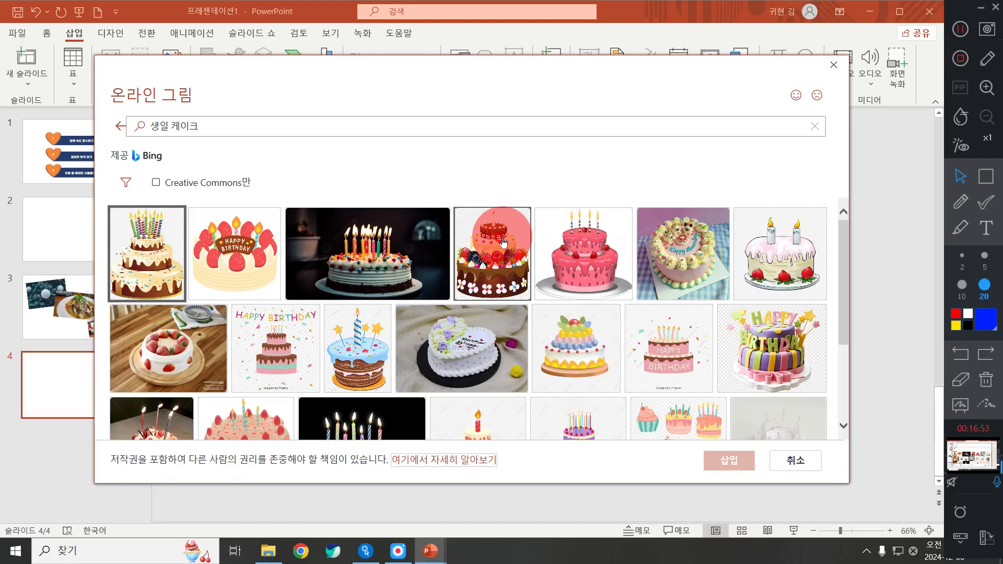
click(123, 183)
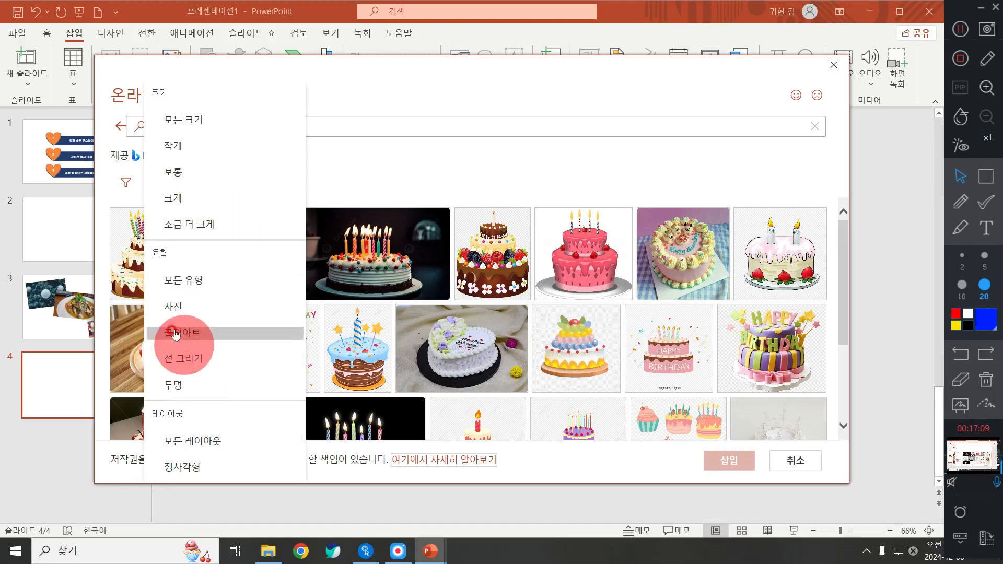
click(189, 388)
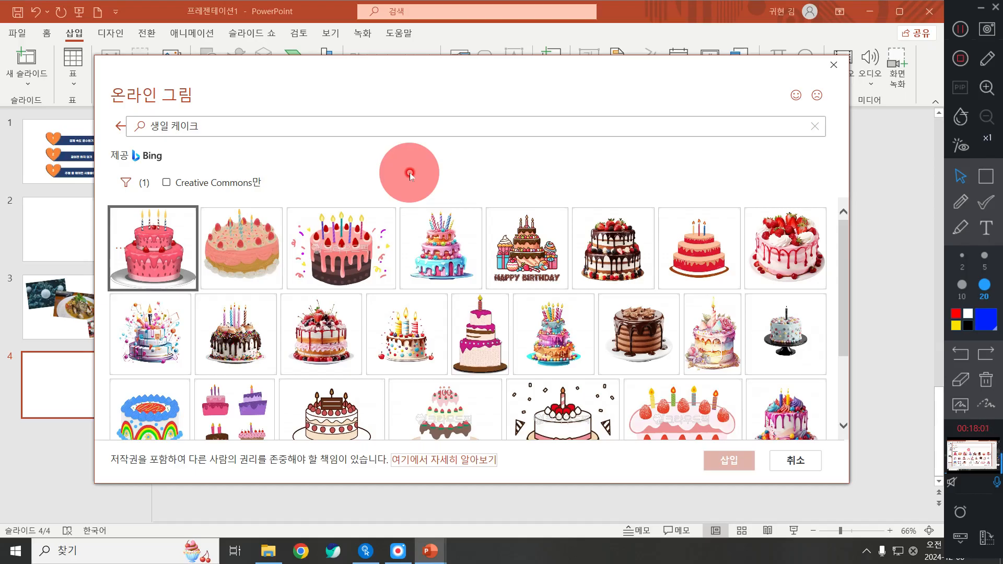
Step: Insert the transparent two-tier chocolate drip cake topped with strawberries onto slide 4
scroll(712, 224, down, 5)
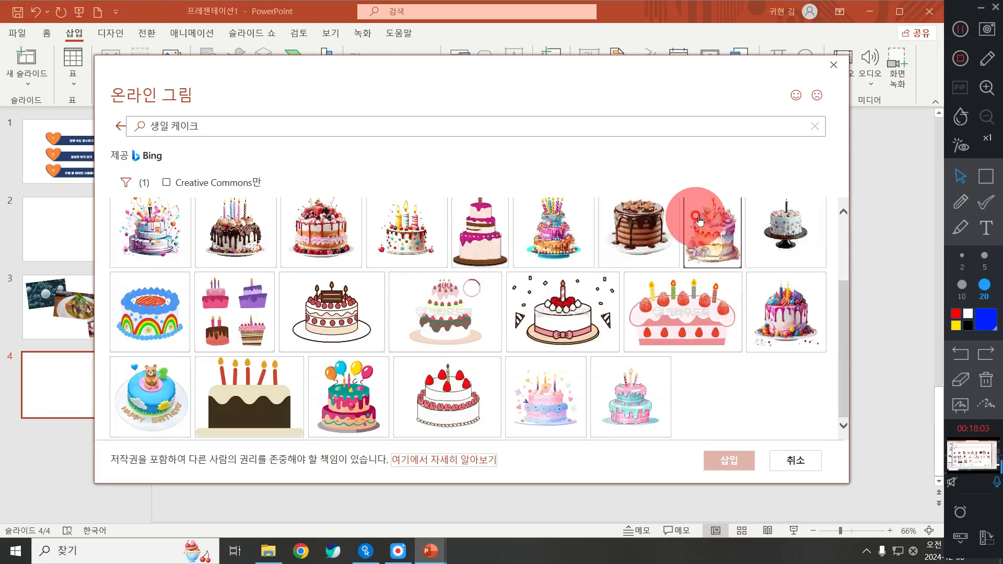
click(660, 300)
scroll(661, 302, up, 3)
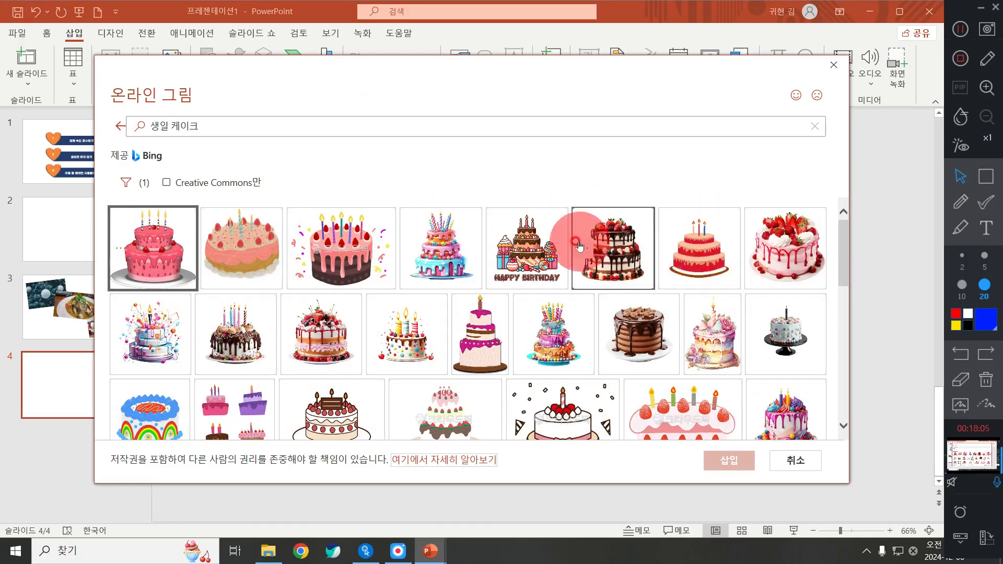
click(640, 261)
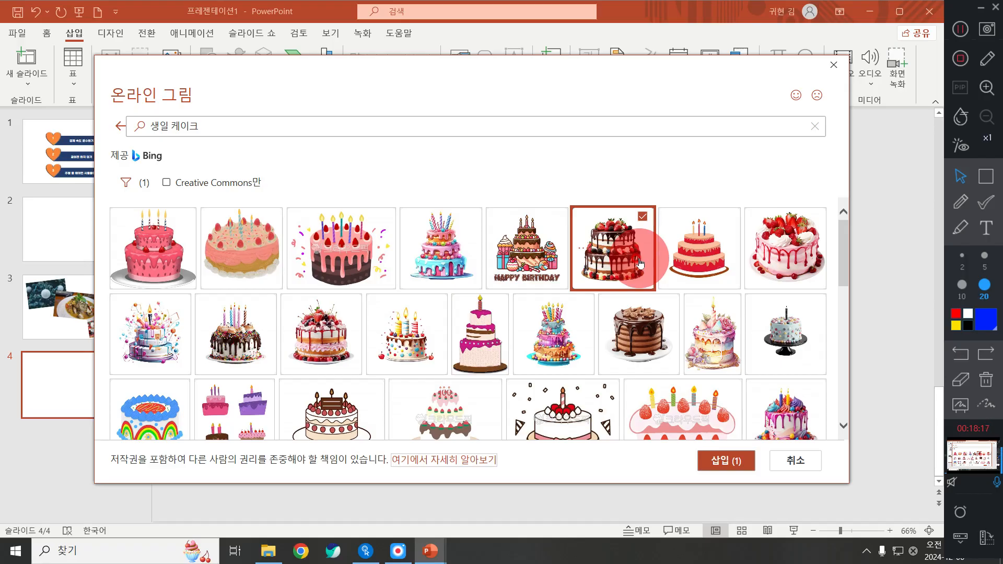
click(726, 465)
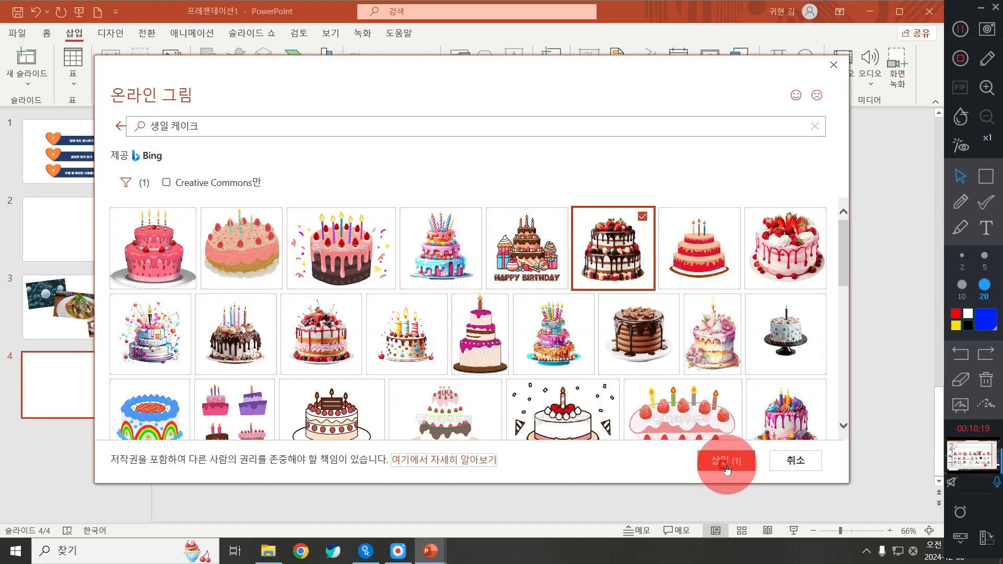
click(727, 462)
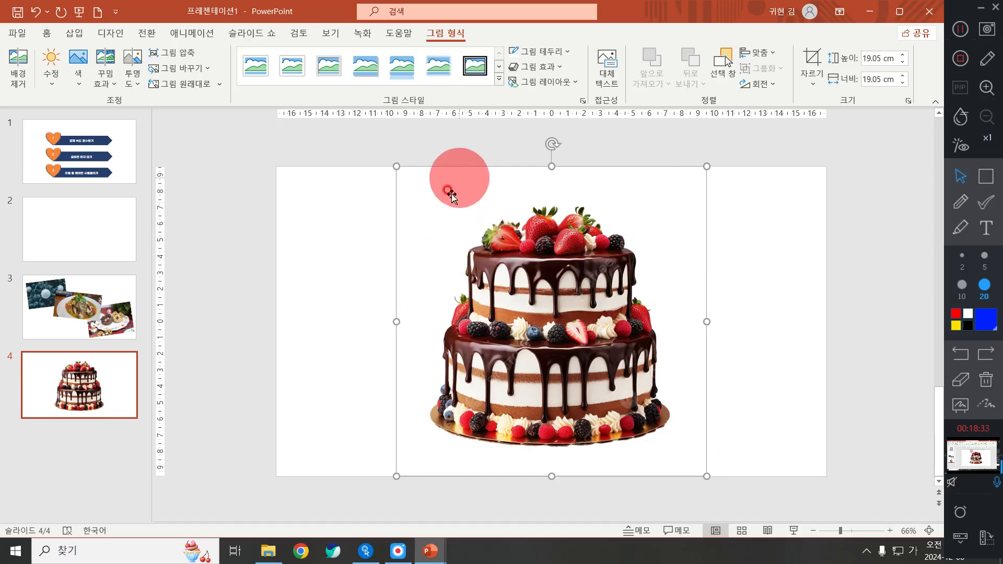
Step: Shrink the cake picture to about 12.31 cm square and place it at the middle of the slide
drag(527, 261, 335, 330)
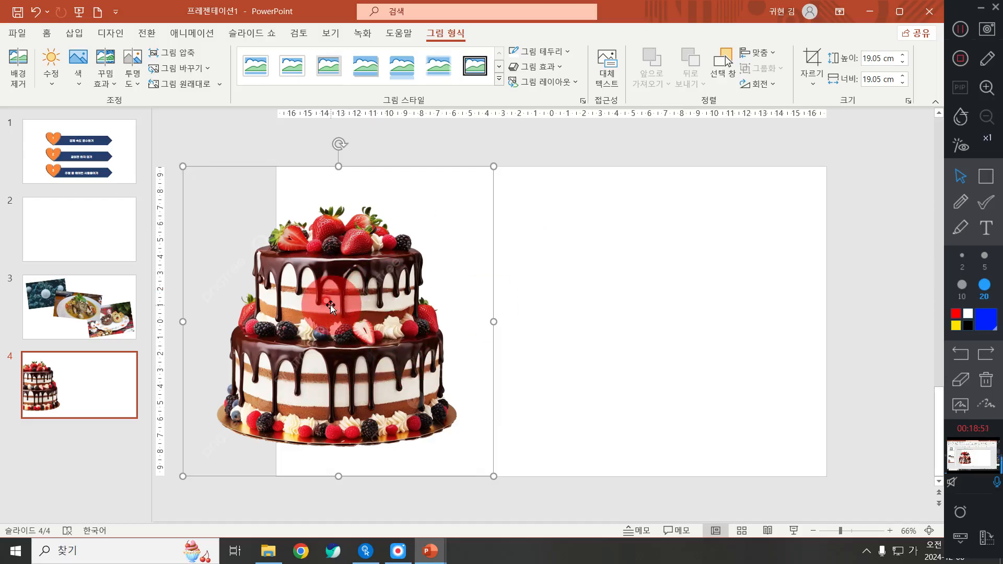
drag(331, 306, 264, 285)
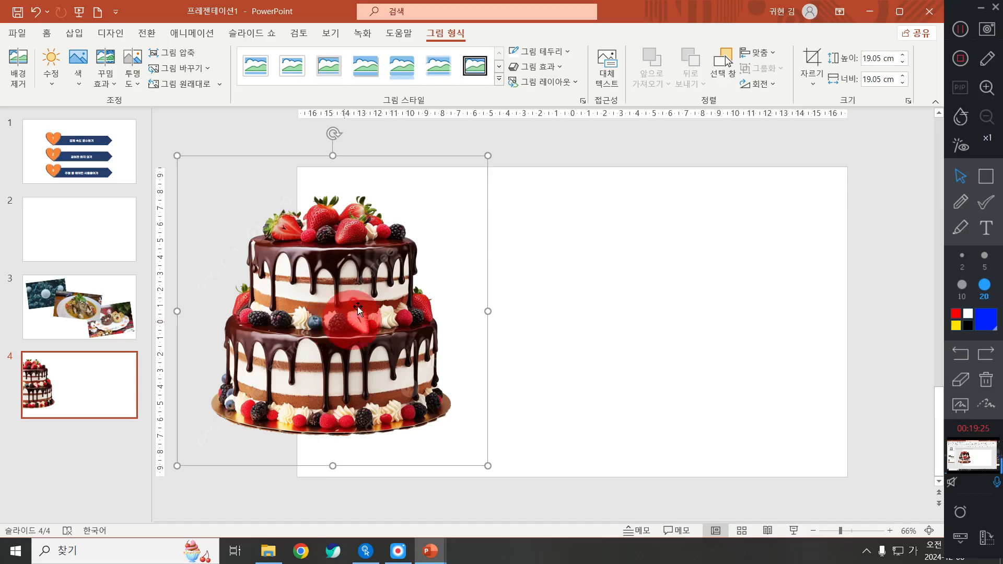
drag(363, 295, 588, 285)
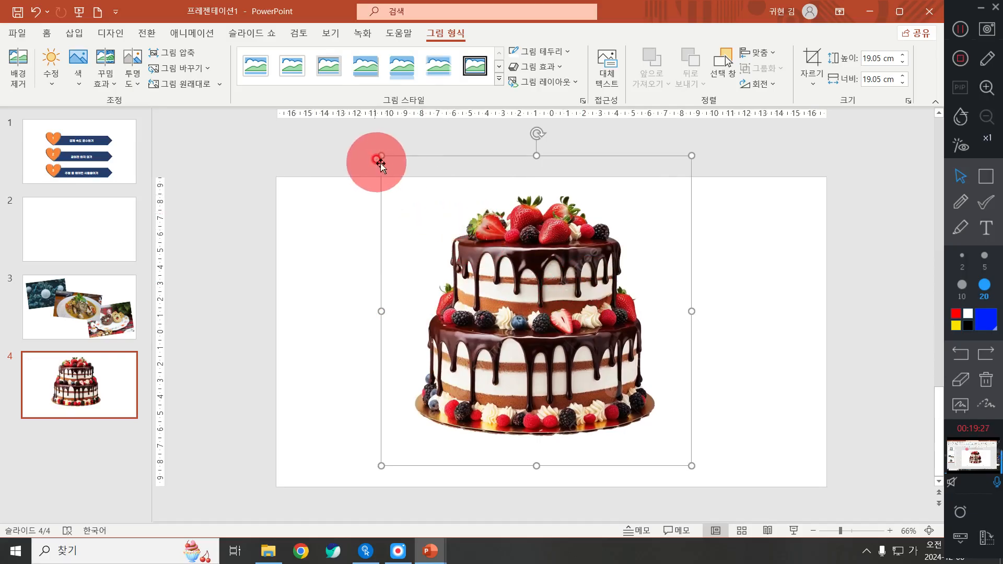
drag(381, 153, 532, 294)
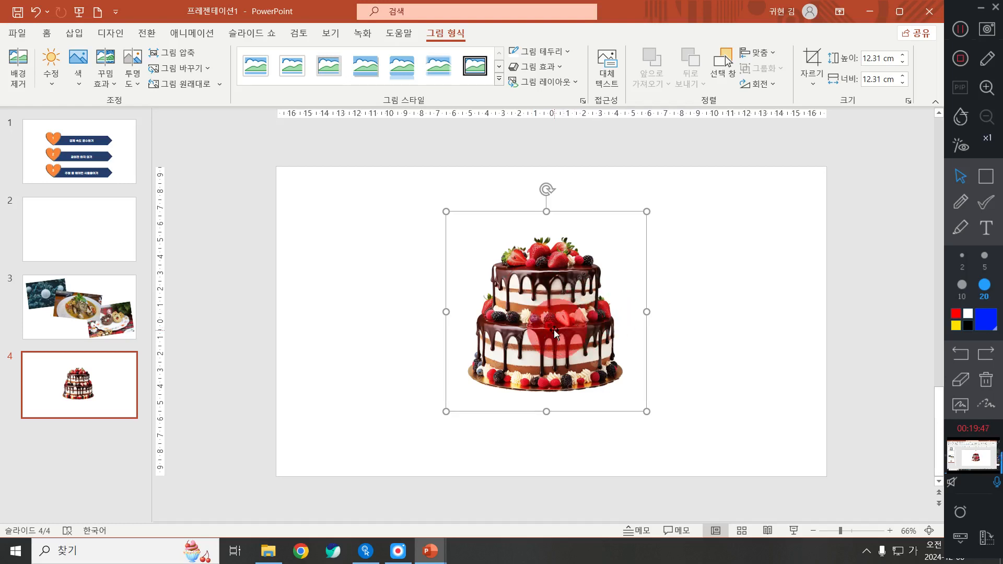
drag(543, 326, 548, 332)
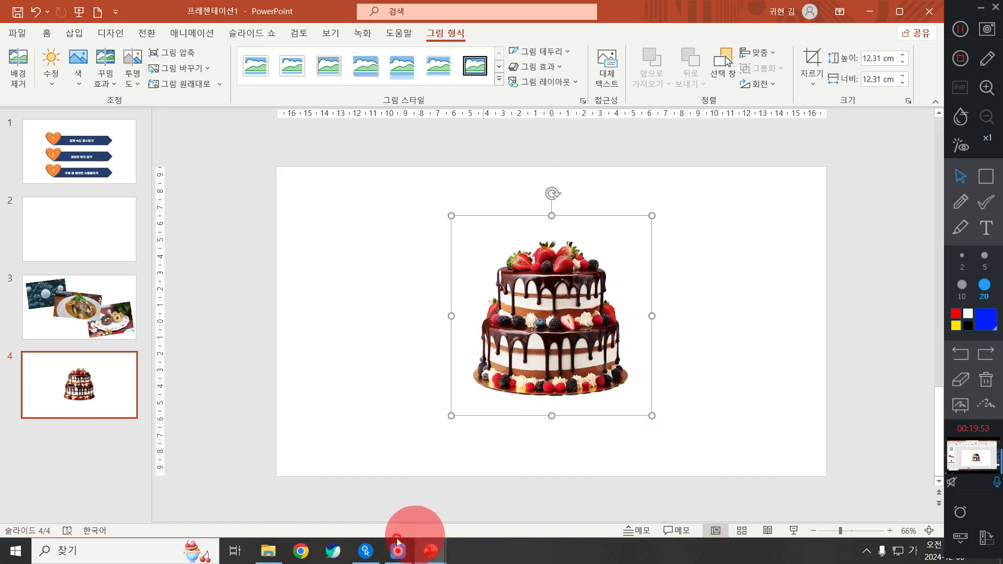
Step: Switch to 클립아트워드아트그림.pptx, examine the picture adjustment, style and crop examples on slide 2, and return to 프레젠테이션1
mouse_move(427, 548)
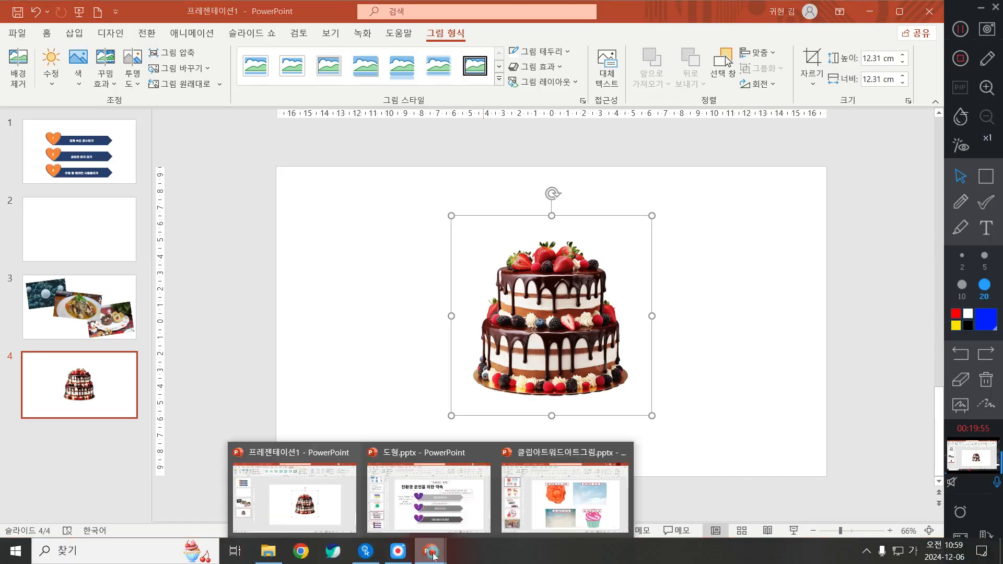
click(550, 477)
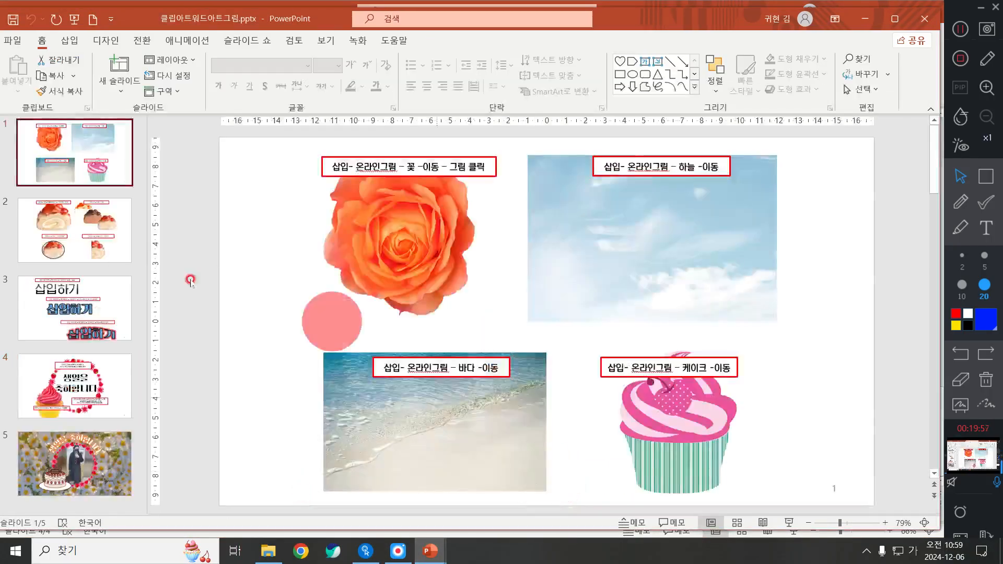
click(71, 260)
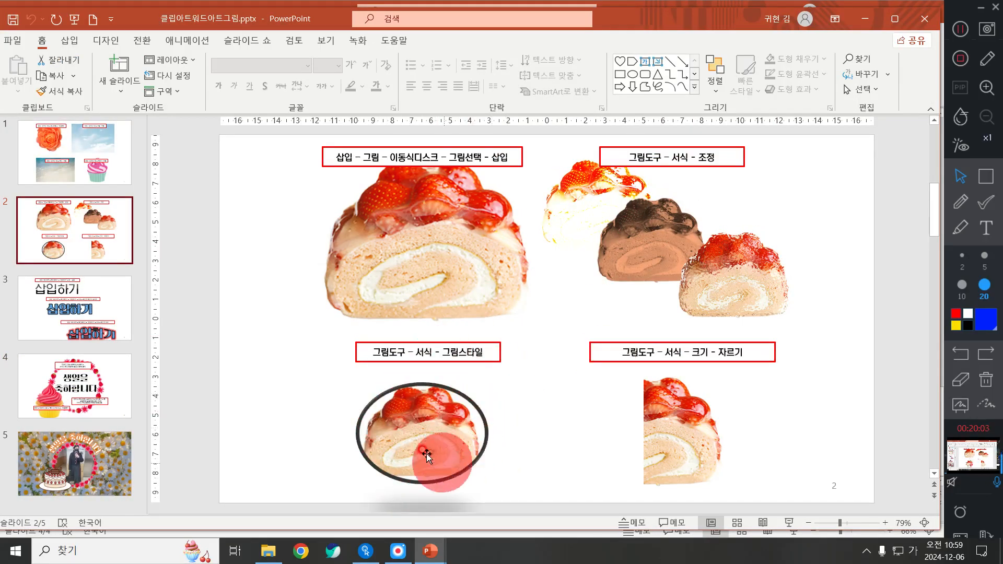
click(661, 418)
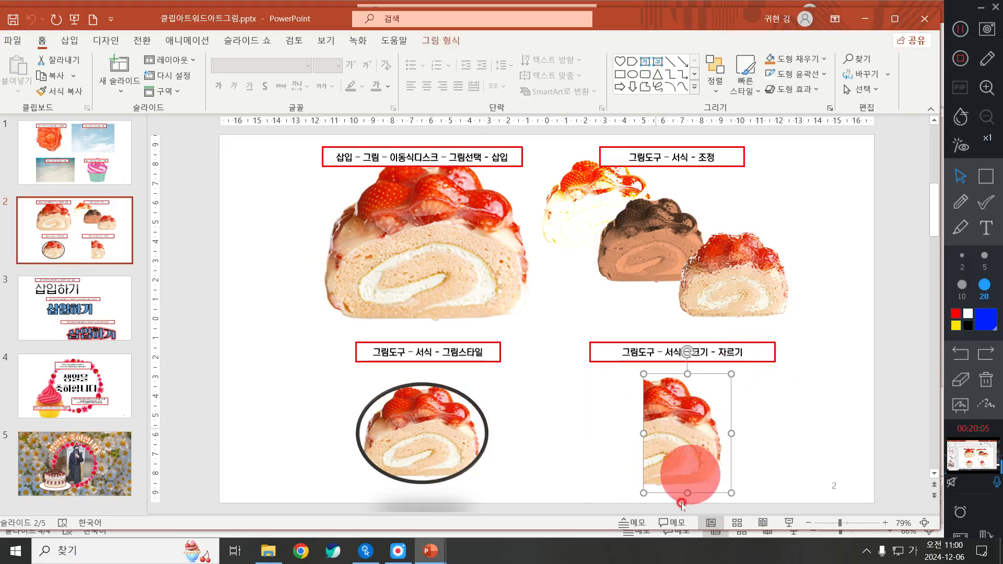
mouse_move(430, 549)
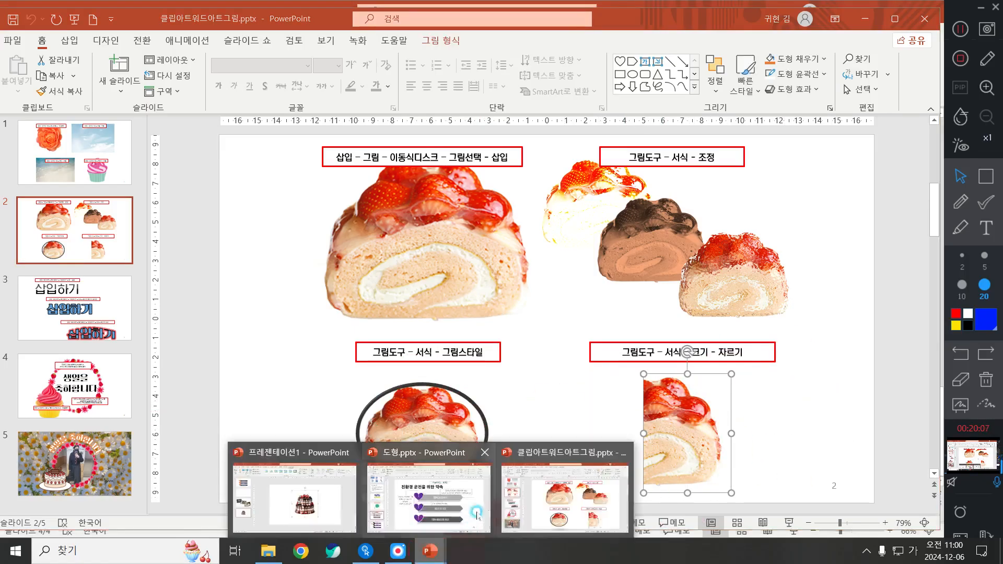
click(320, 484)
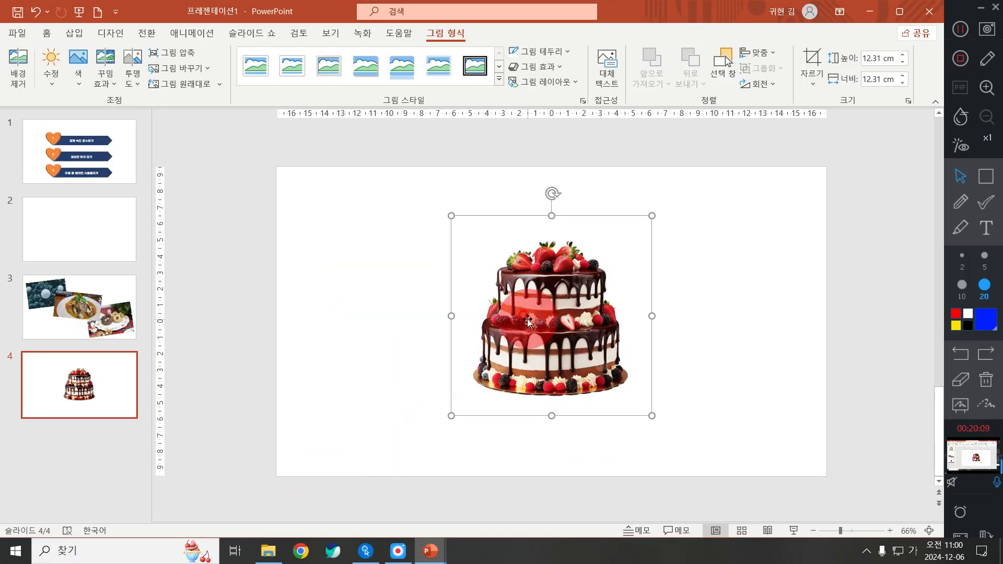
Step: Move the cake to the left side of the slide and shrink it to about 10.25 cm square
drag(539, 323, 341, 335)
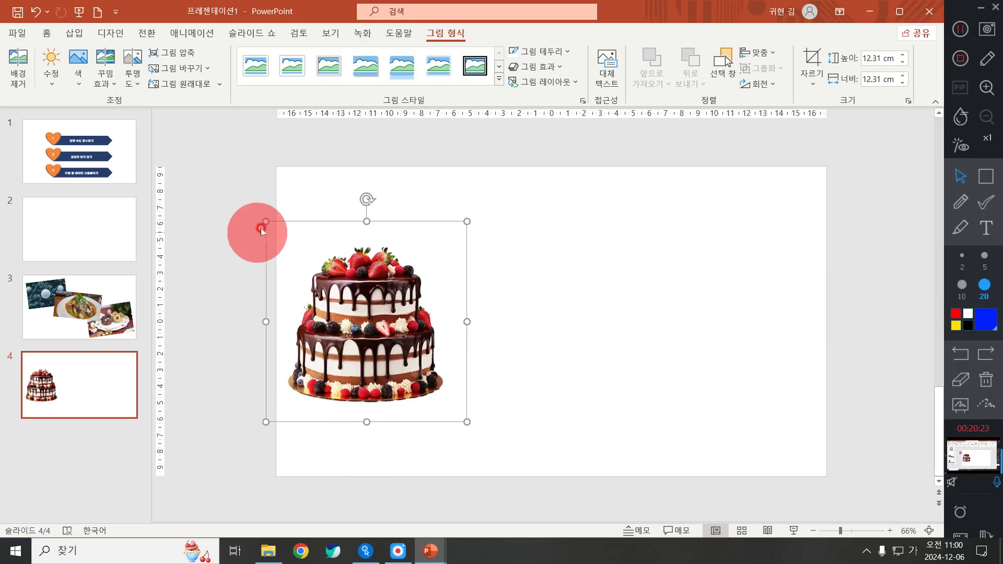
drag(266, 222, 301, 257)
drag(382, 325, 369, 306)
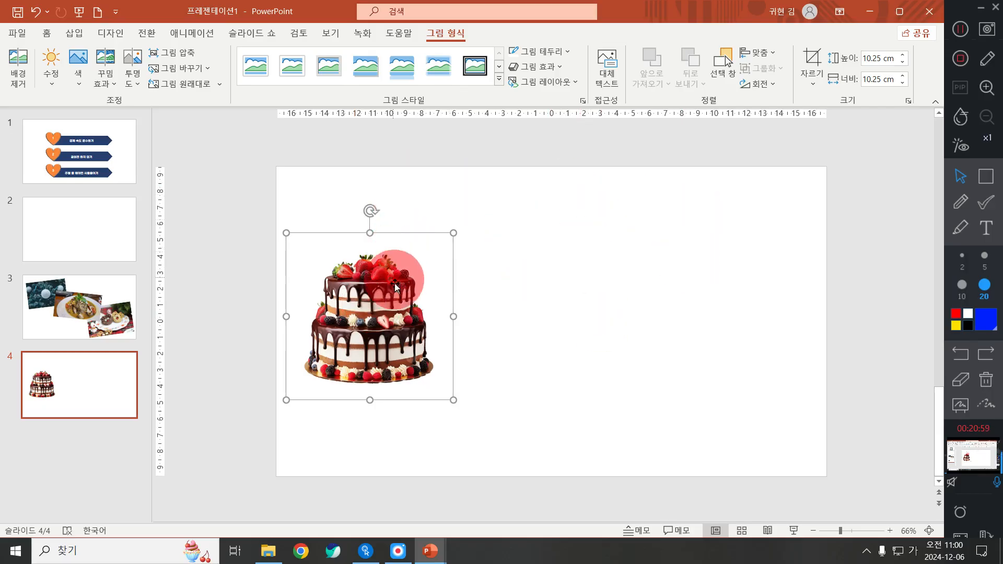
drag(377, 311, 734, 314)
key(ctrl+z)
key(ctrl+z)
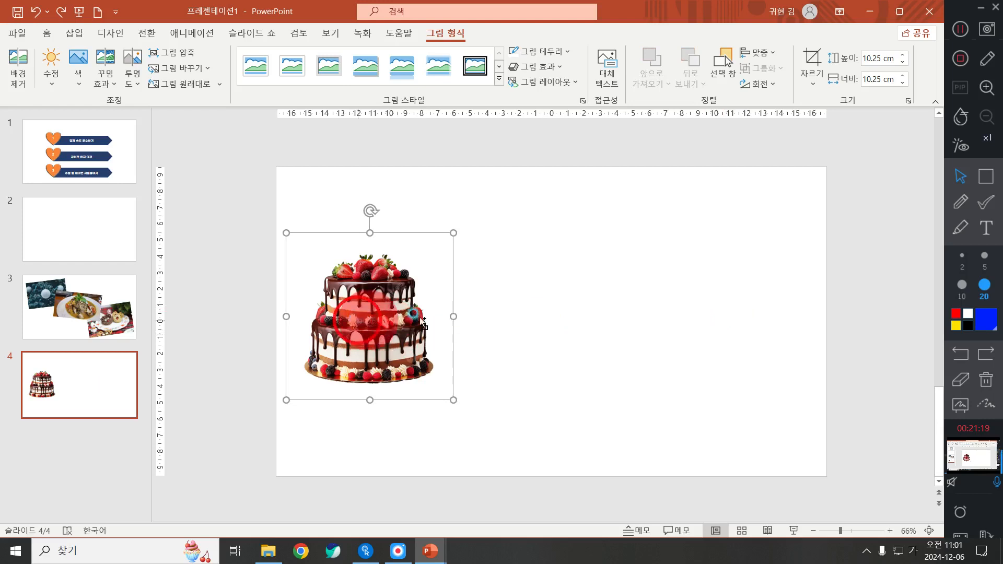
Step: Copy the cake twice across the slide to form an evenly spaced horizontal row of three equal cakes
drag(357, 319, 708, 316)
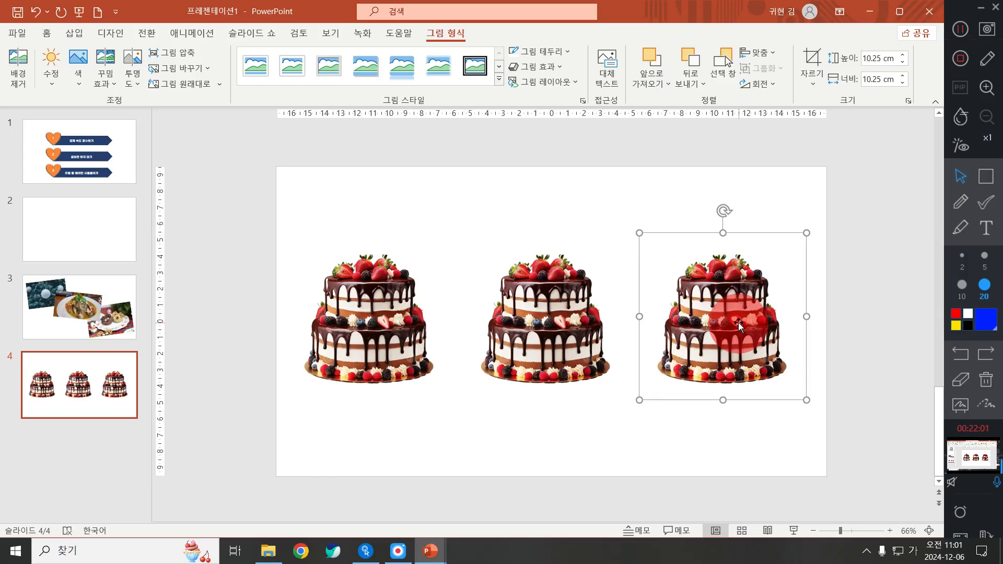
drag(247, 209, 843, 437)
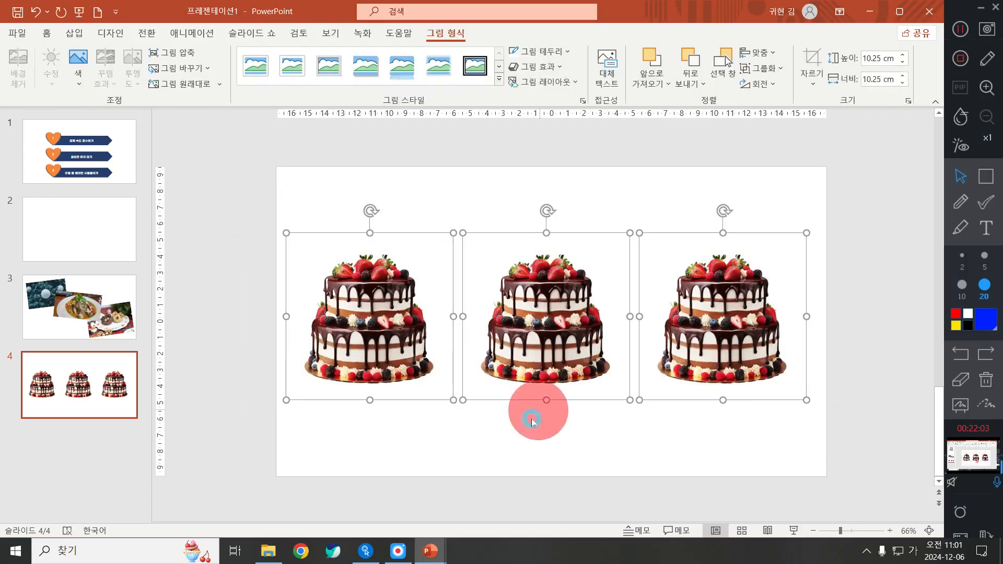
click(532, 421)
click(442, 336)
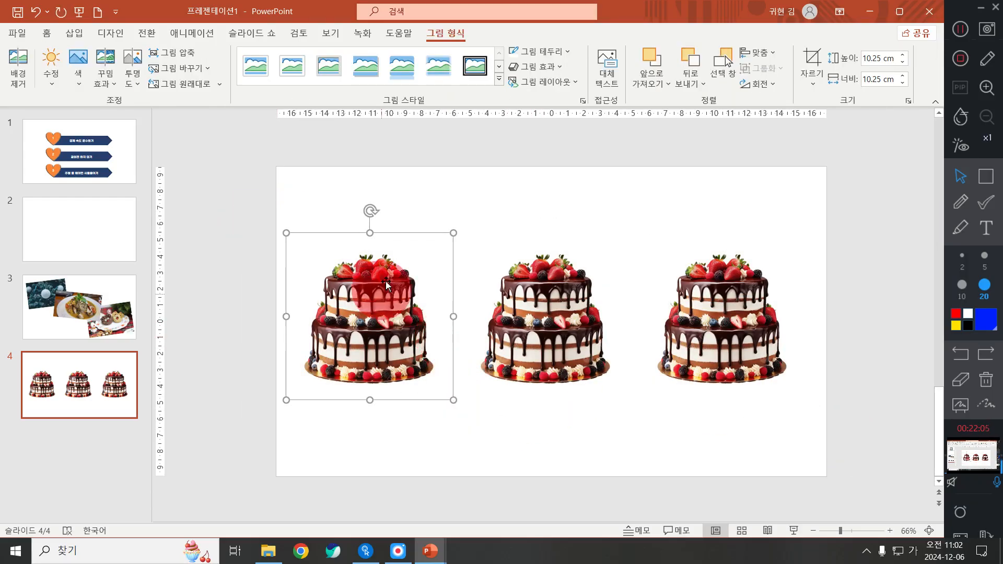
click(580, 290)
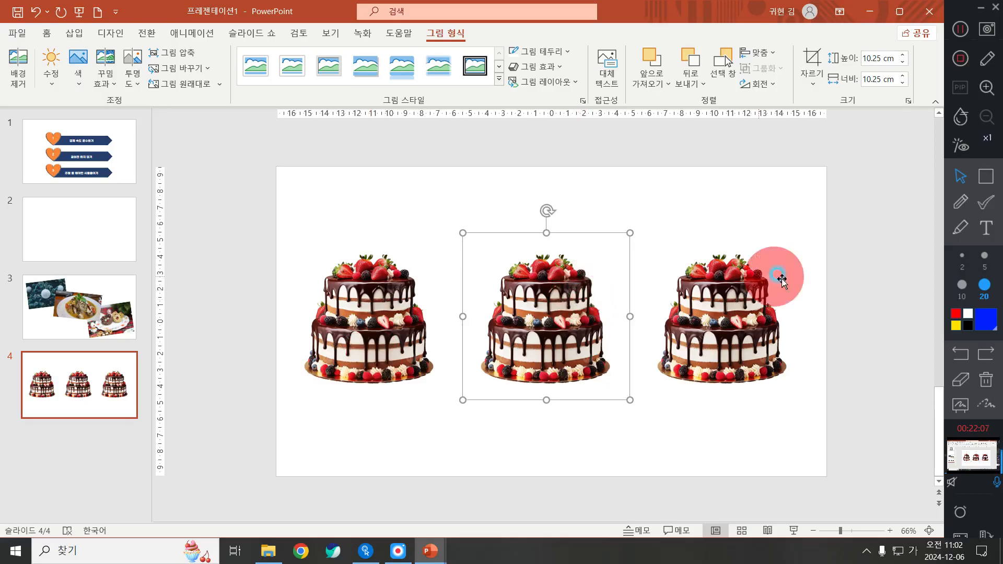
click(781, 280)
Step: Apply the strongest sharpening preset to the middle cake picture
click(509, 324)
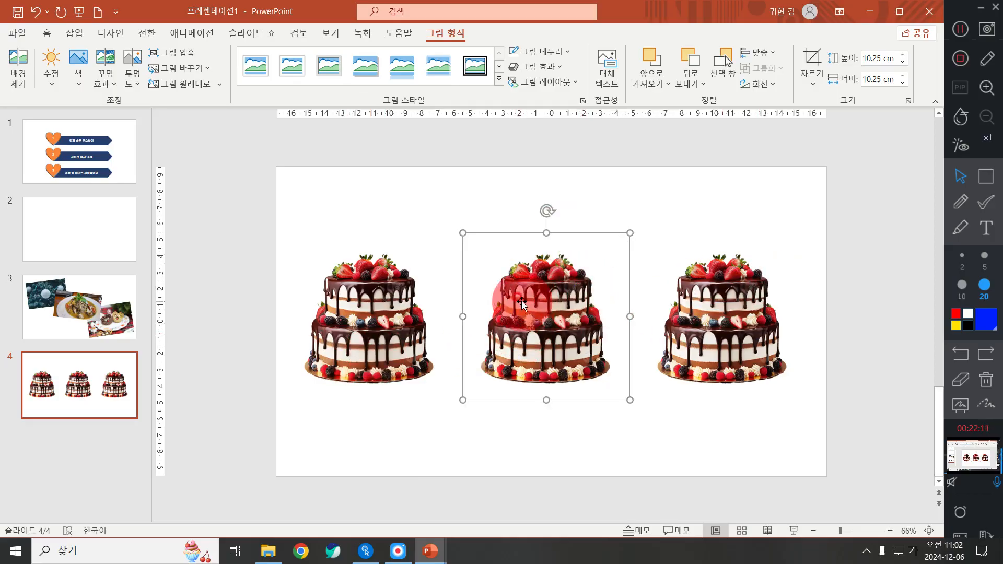
key(ctrl)
key(ctrl)
key(ctrl)
key(ctrl)
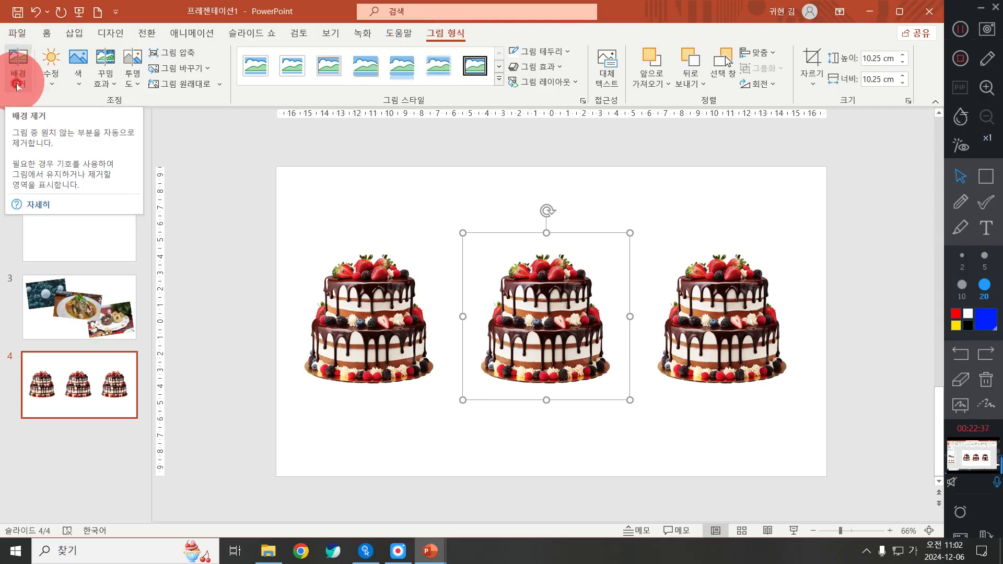
click(59, 75)
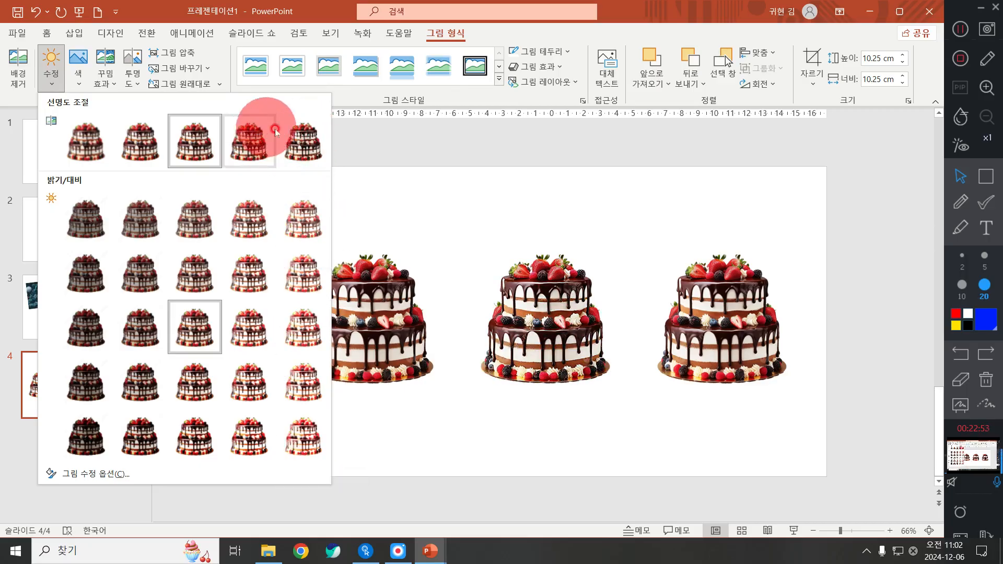
click(299, 149)
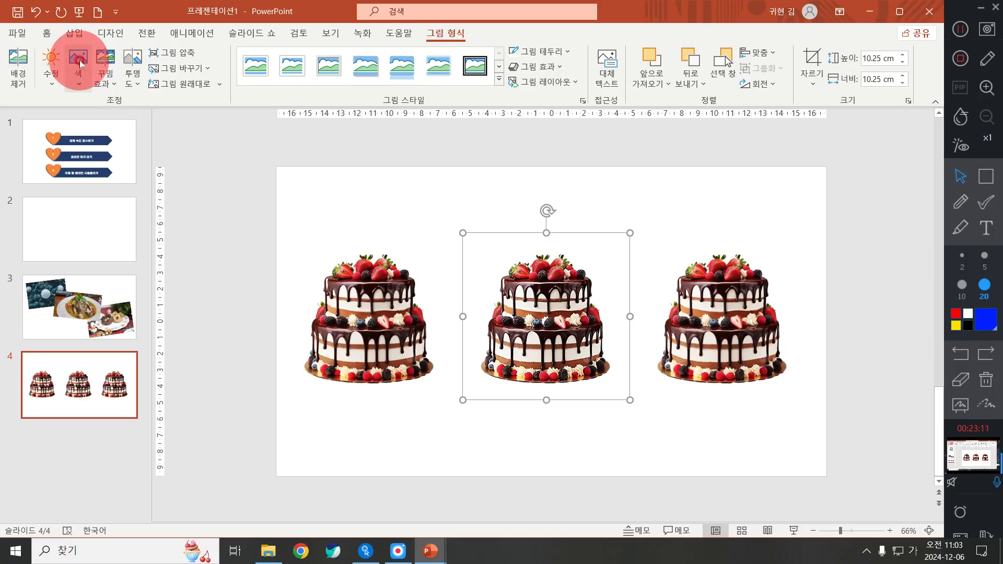
Step: Set the middle cake's brightness to +40% and its contrast to +40%
click(58, 76)
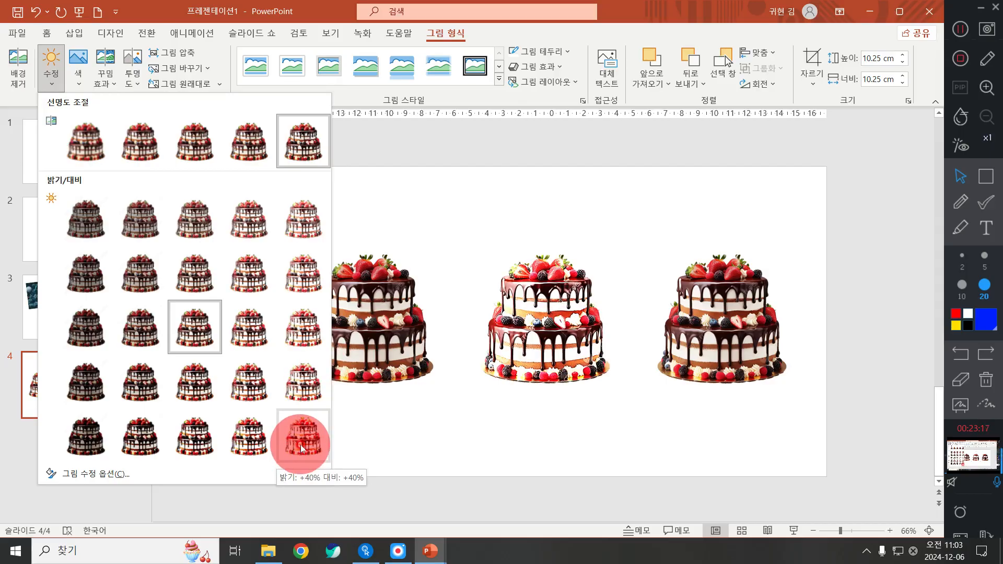
click(301, 448)
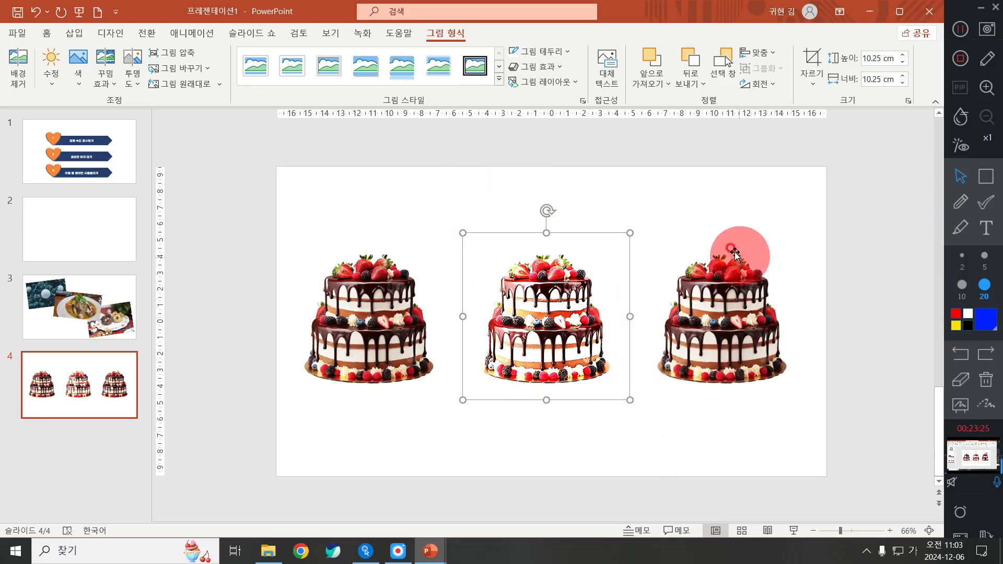
click(51, 65)
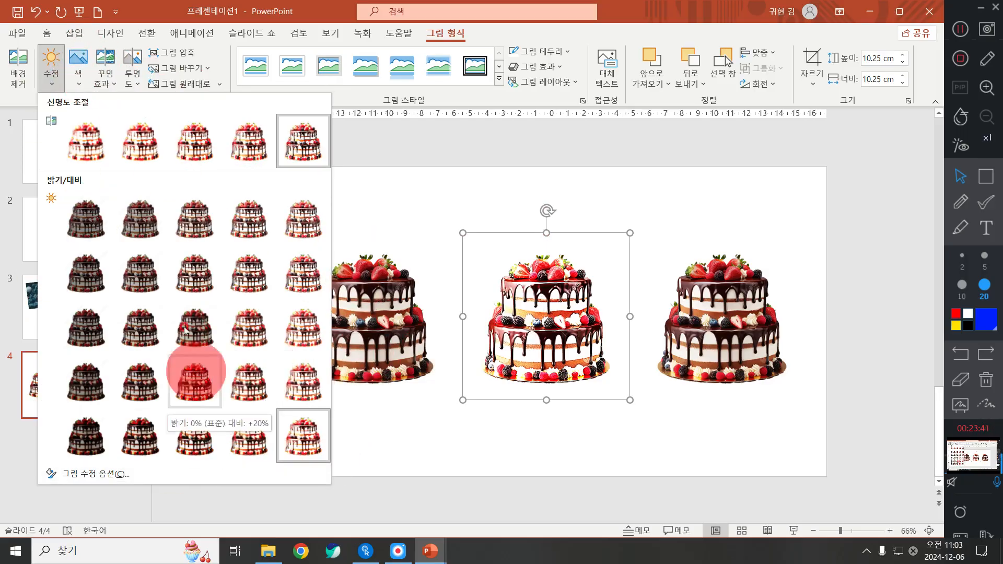
click(75, 78)
Step: Try removing all color saturation from the middle cake and applying the coolest color tone
click(76, 77)
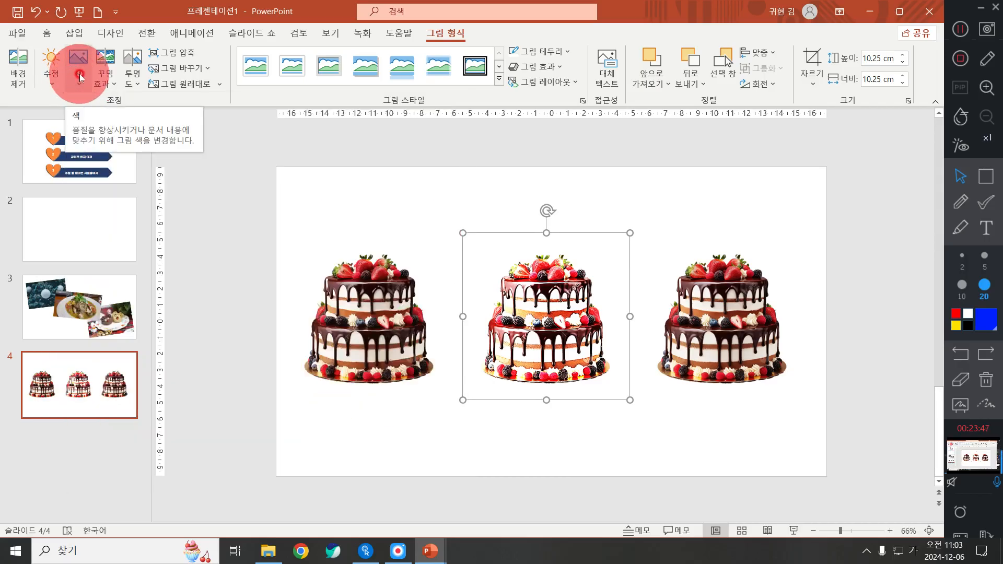
click(80, 77)
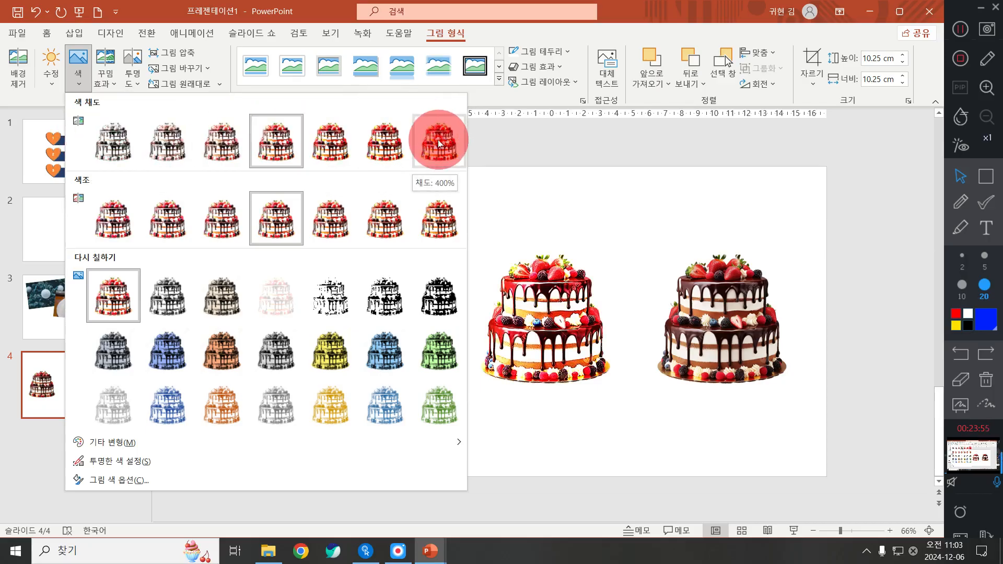
click(118, 139)
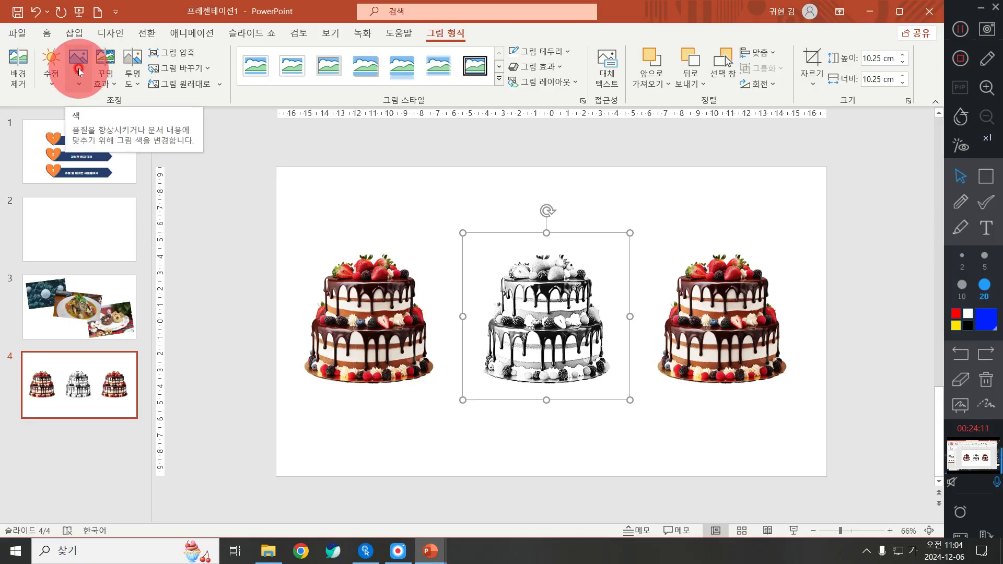
click(79, 71)
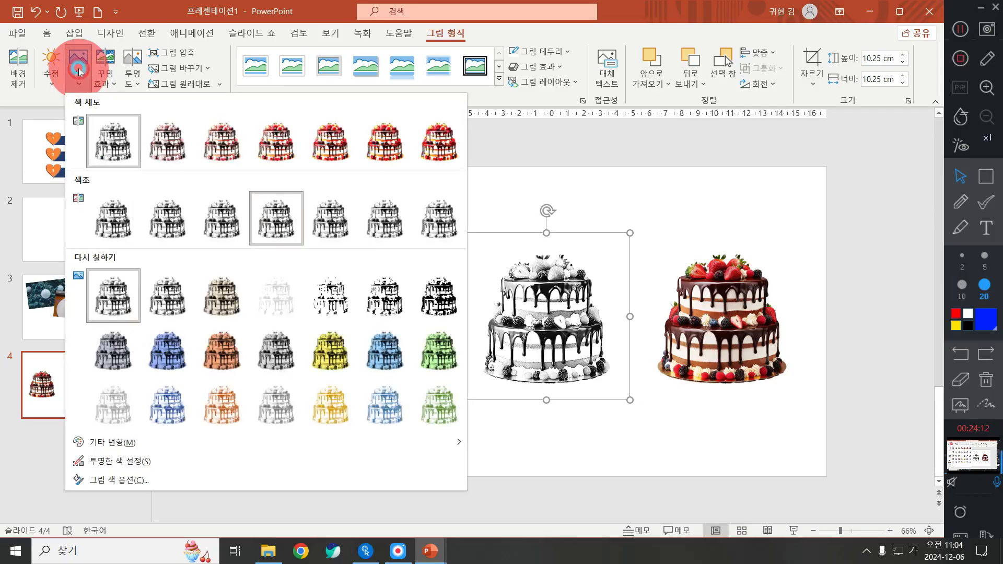
click(115, 212)
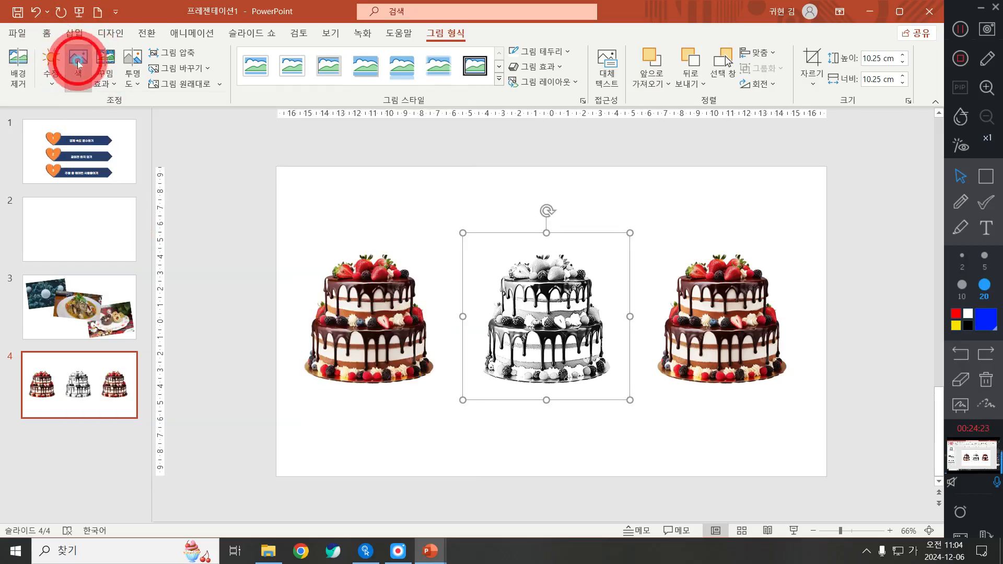
Step: Set the middle cake's color saturation to 100% and its color tone to 4700 K
click(78, 59)
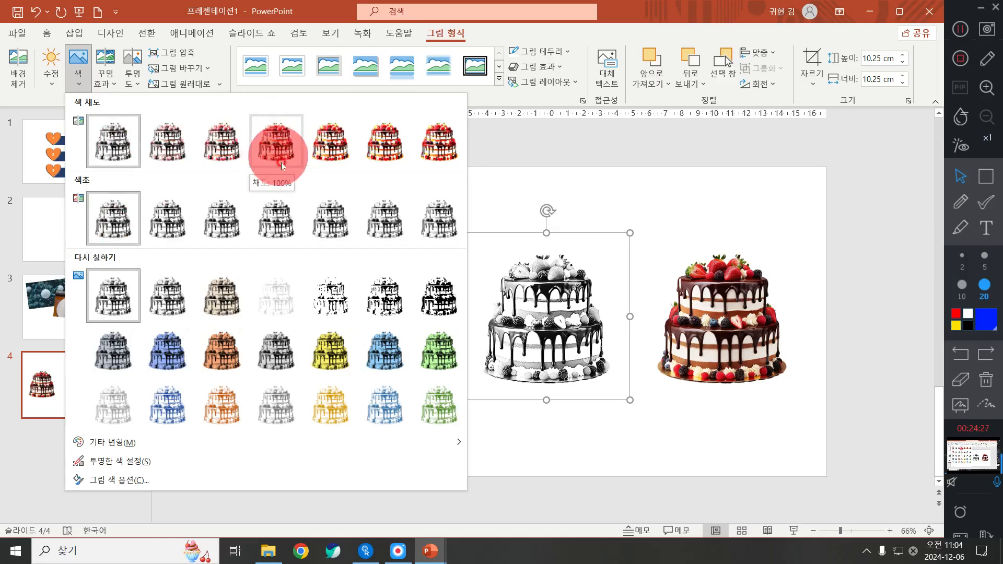
click(282, 166)
click(78, 66)
click(263, 207)
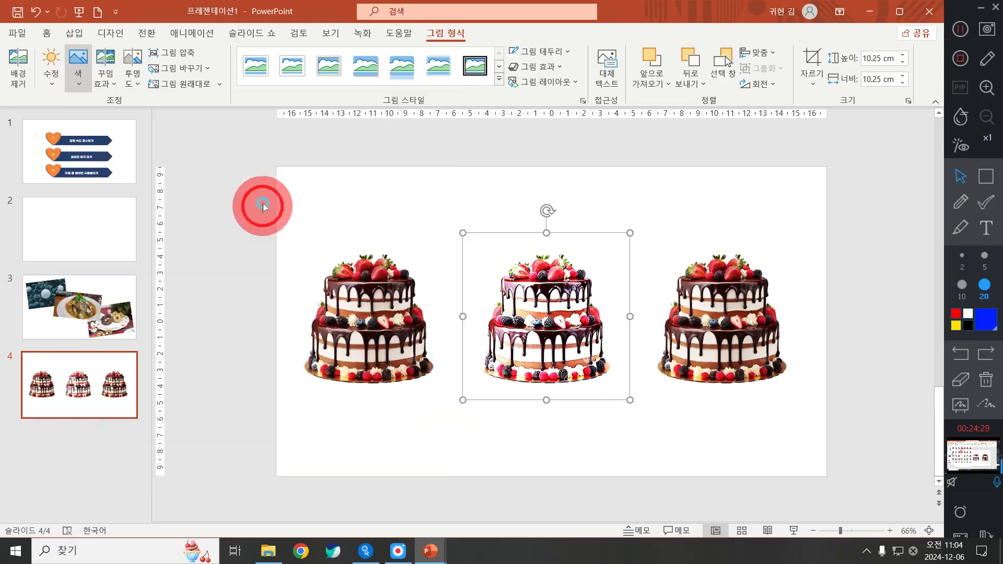
click(81, 78)
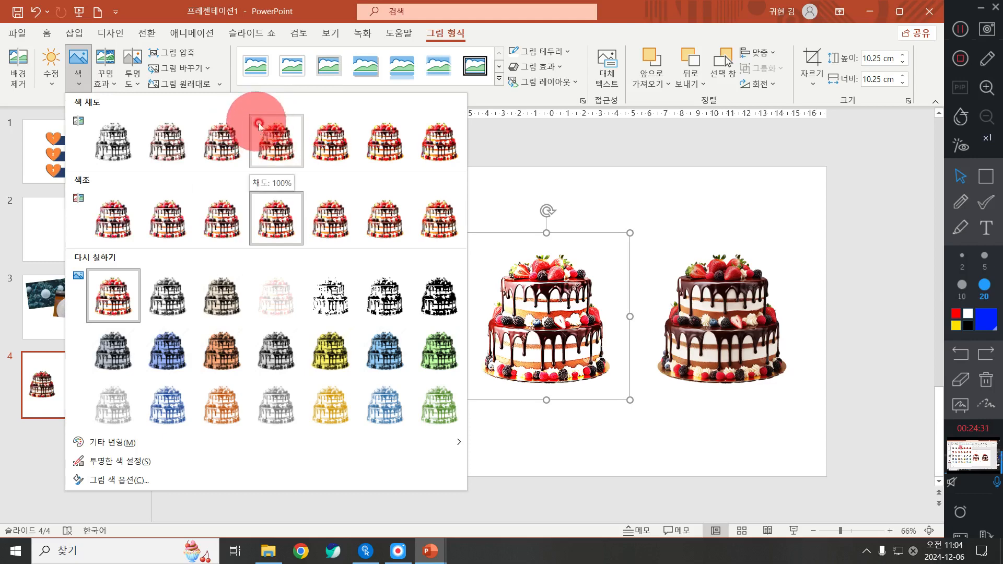
click(267, 134)
click(78, 65)
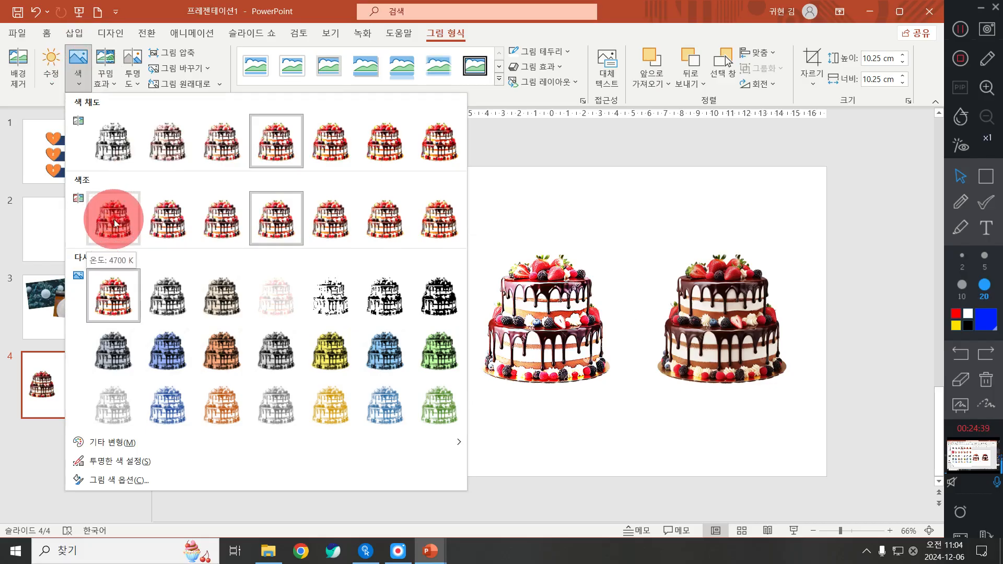
click(114, 222)
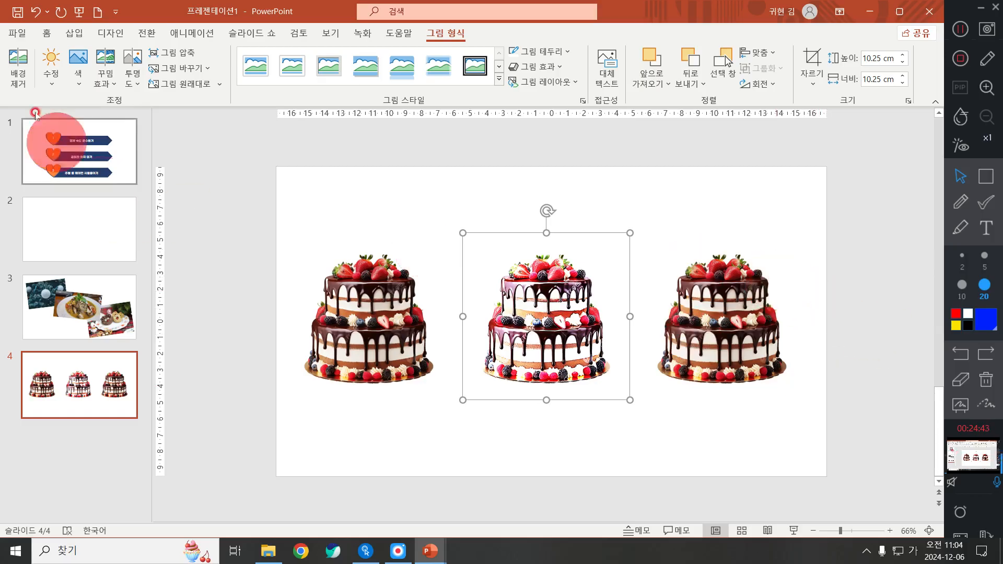
Step: Try an orange and a black-and-white recolor on the middle cake, and return it to no recolor
click(78, 71)
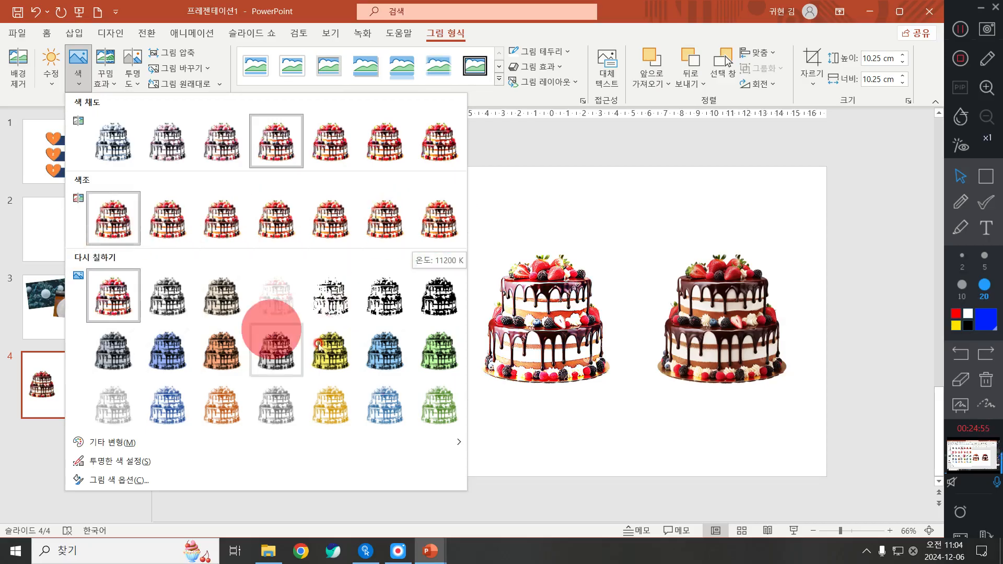
click(215, 346)
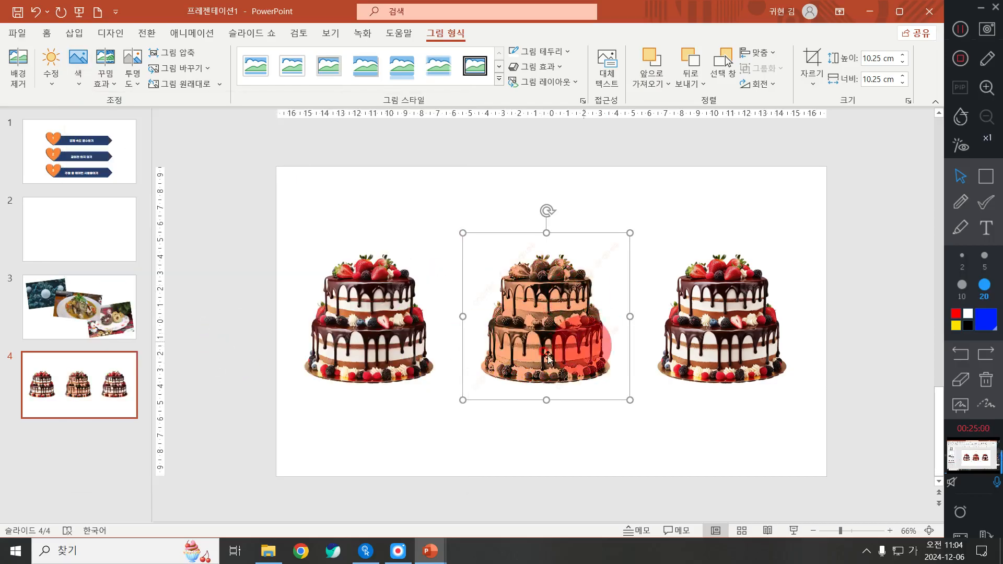
click(79, 66)
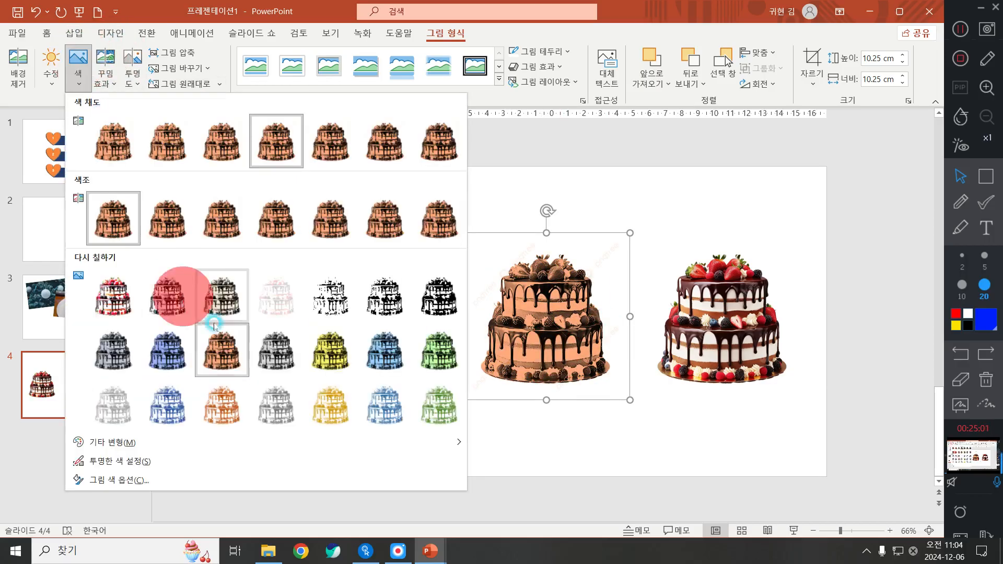
click(437, 277)
click(78, 66)
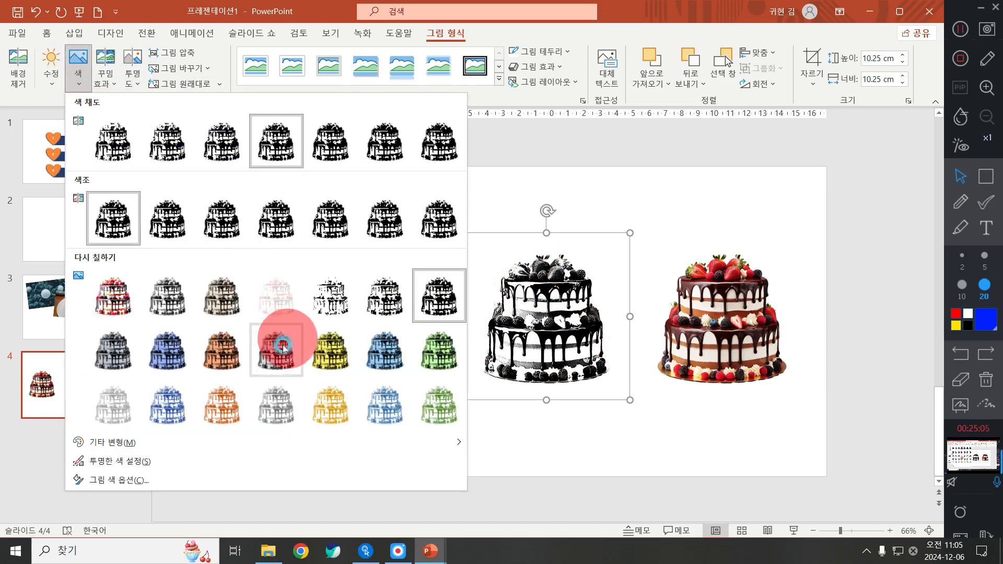
click(110, 303)
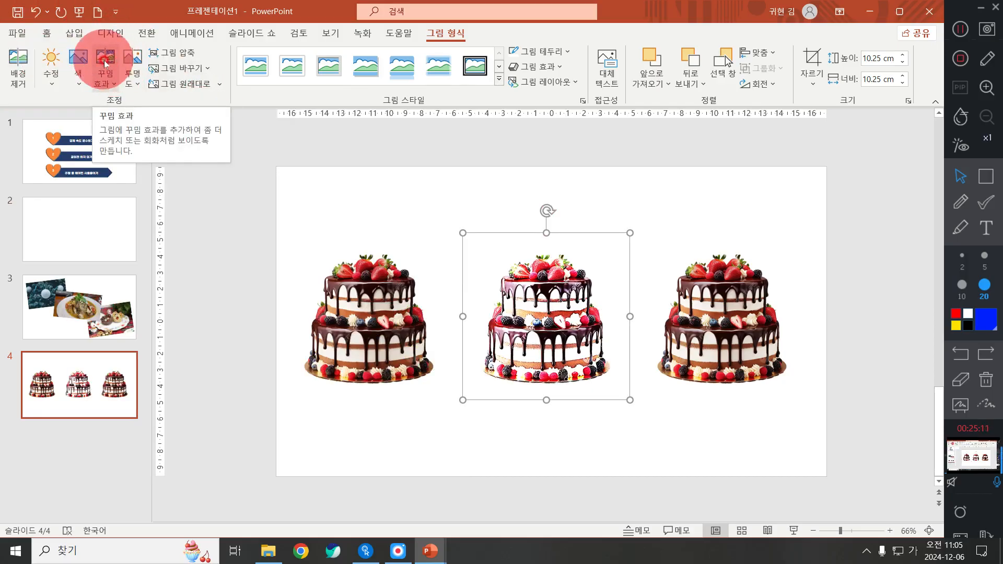
click(148, 54)
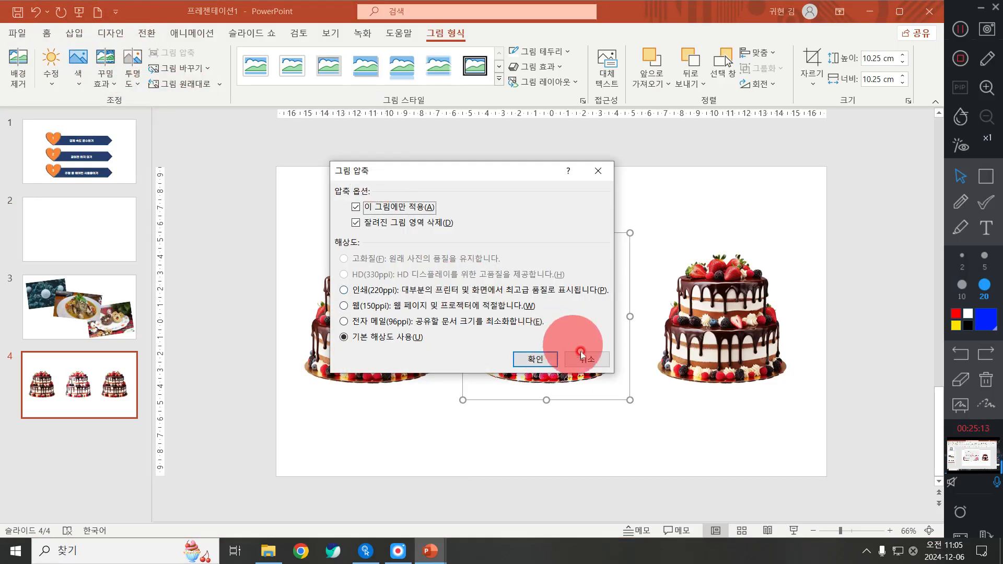
click(538, 359)
click(130, 69)
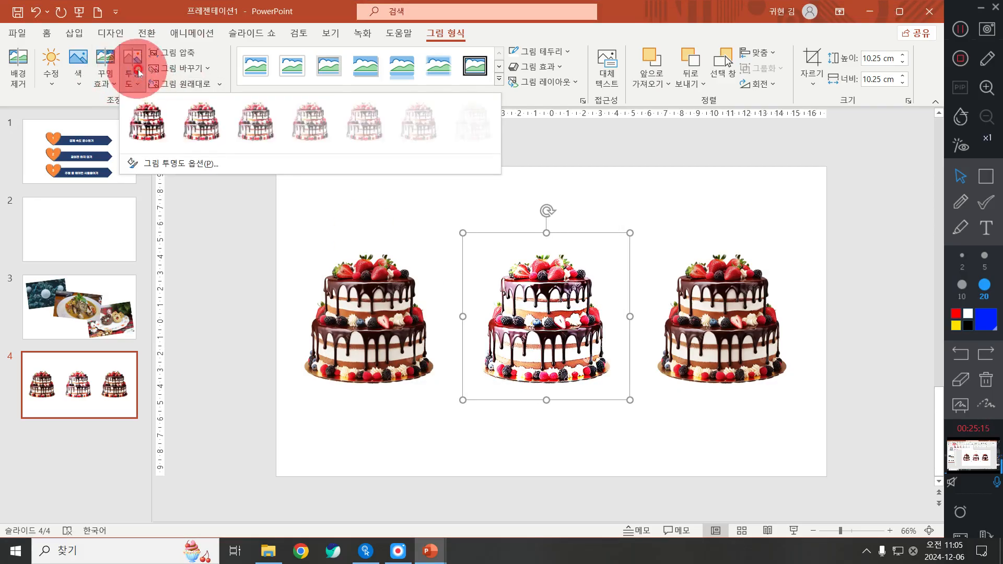
click(134, 68)
Step: Try a light textured, a line-drawing and a pencil-sketch artistic effect on the middle cake
click(103, 78)
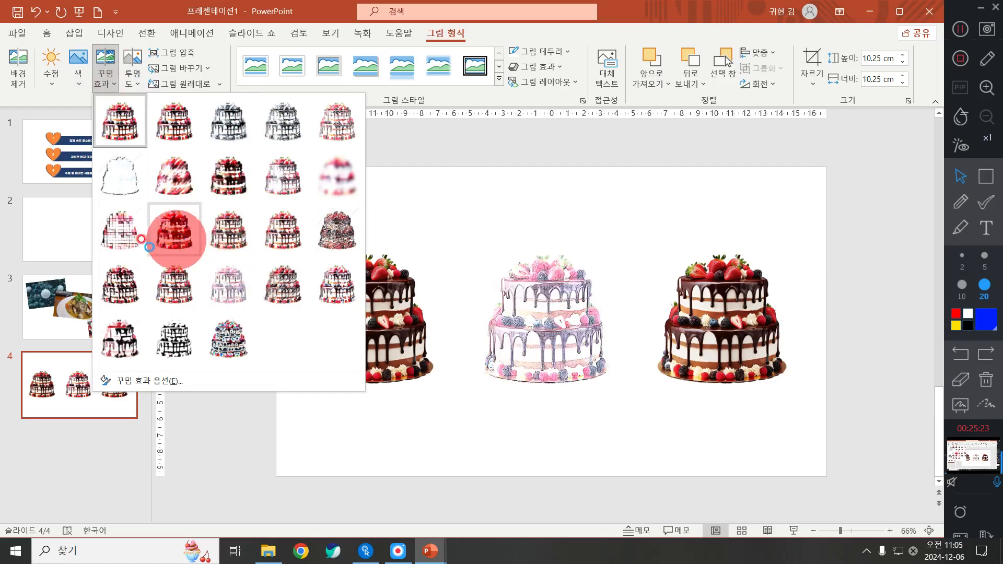
click(140, 243)
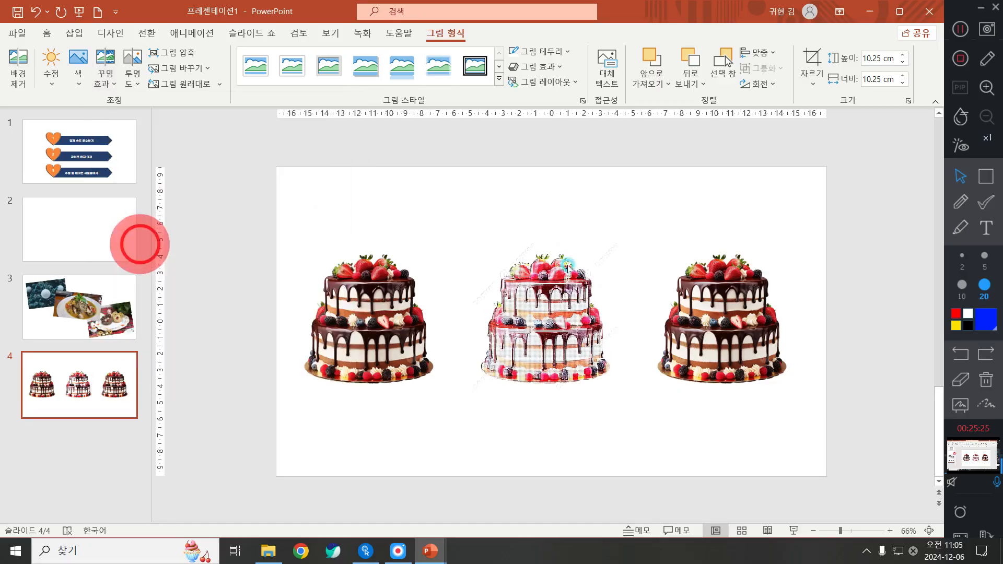
click(103, 79)
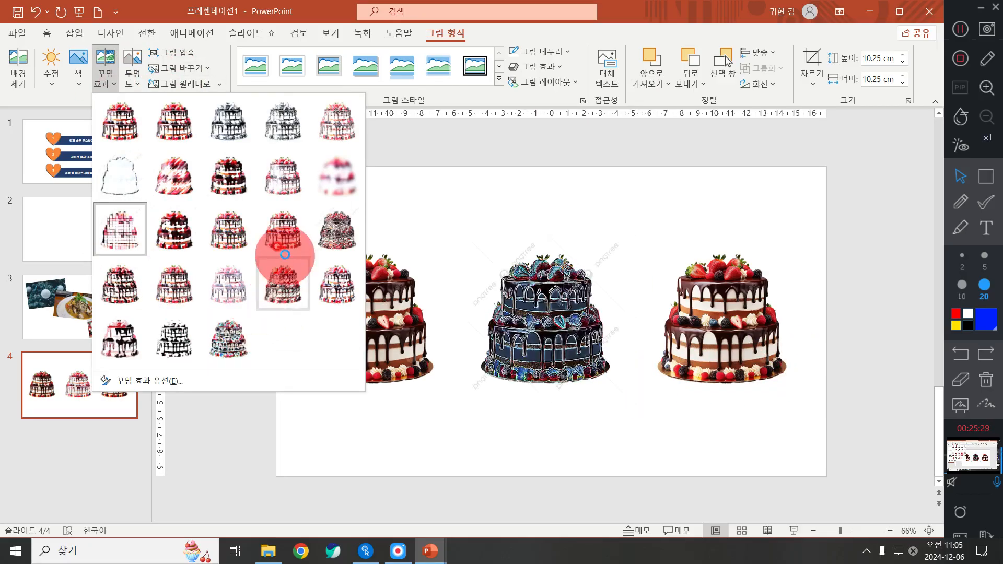
click(348, 125)
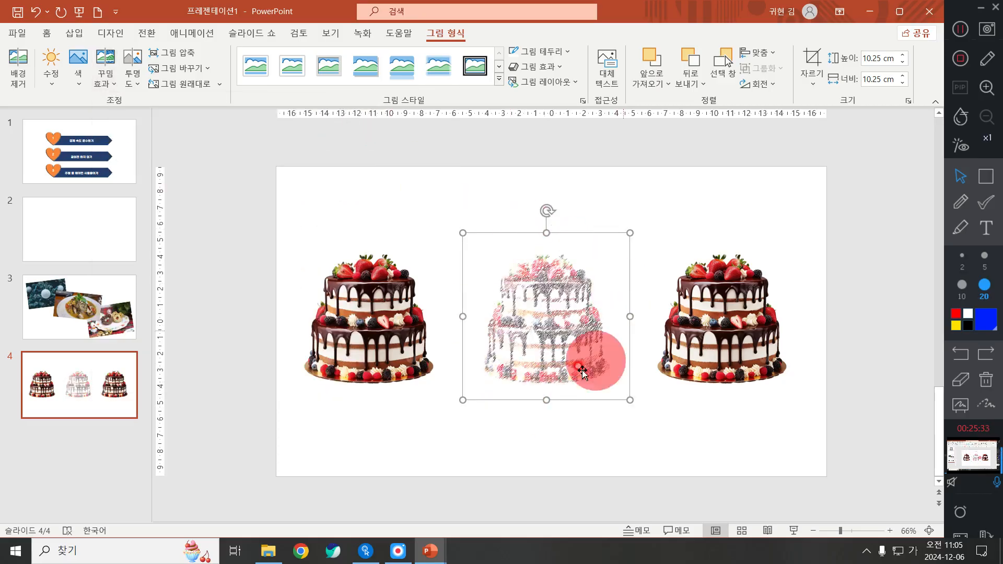
click(106, 68)
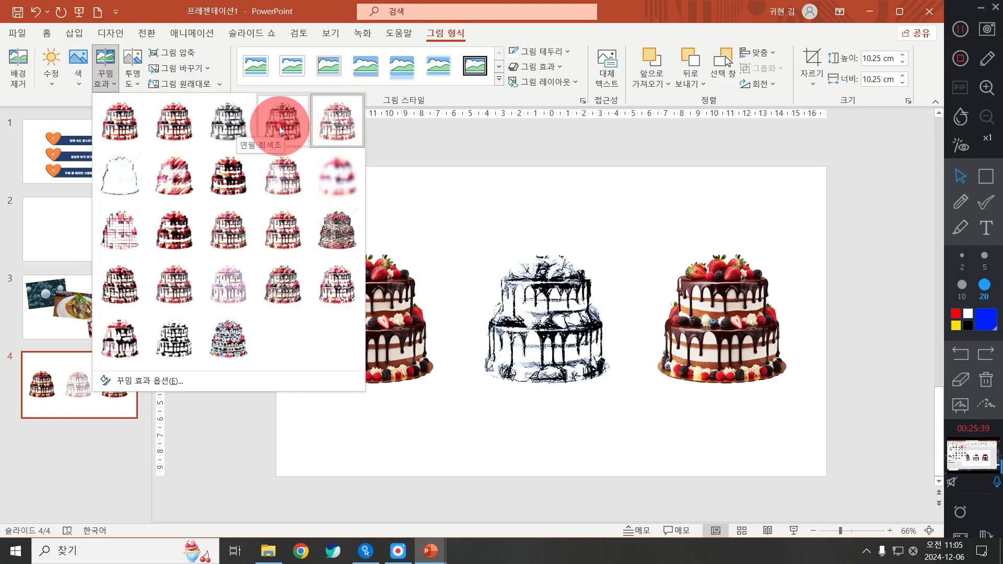
click(238, 127)
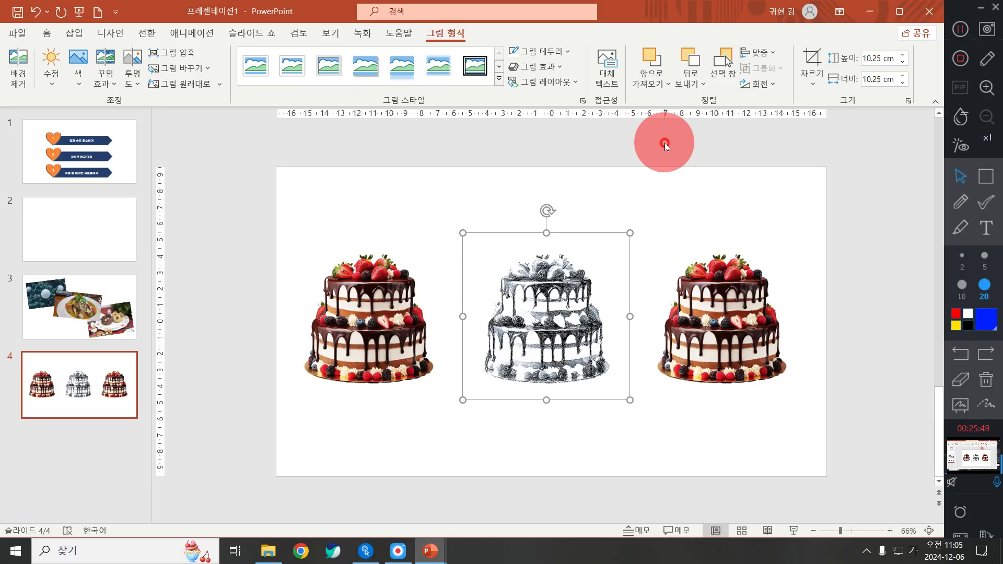
Step: Apply the glossy, plastic-like artistic effect with outlined edges to the middle cake, and select the right cake
click(105, 68)
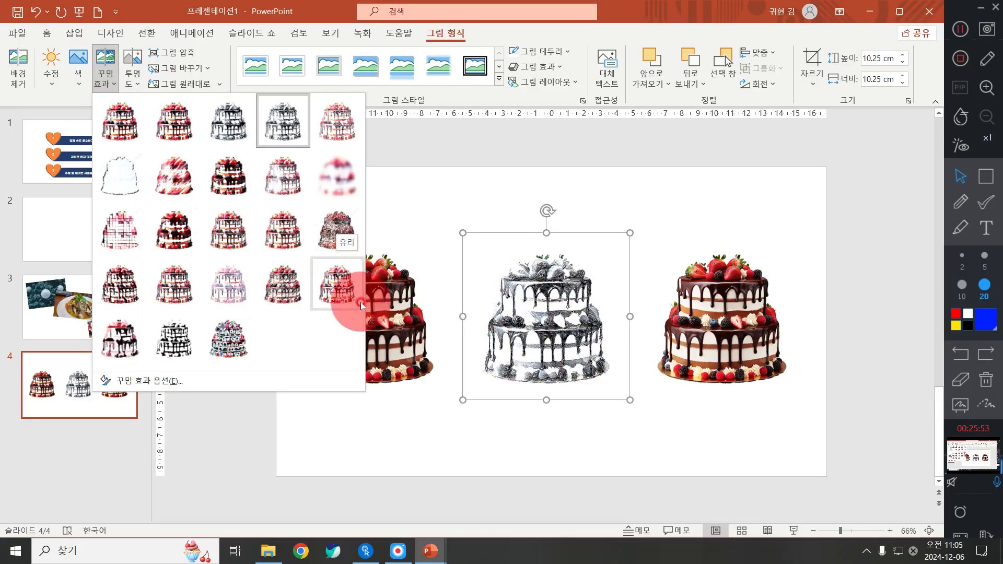
click(337, 287)
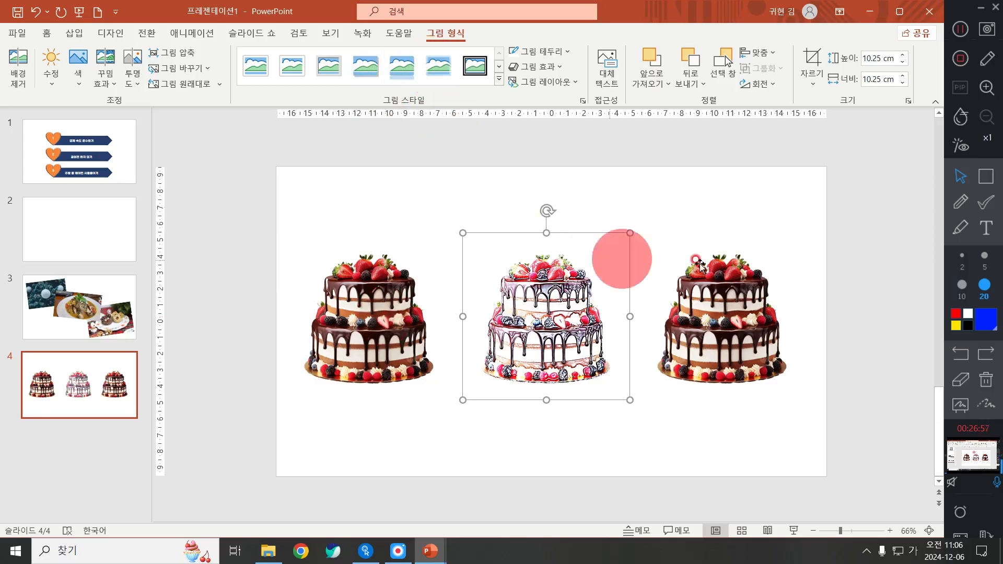
click(742, 308)
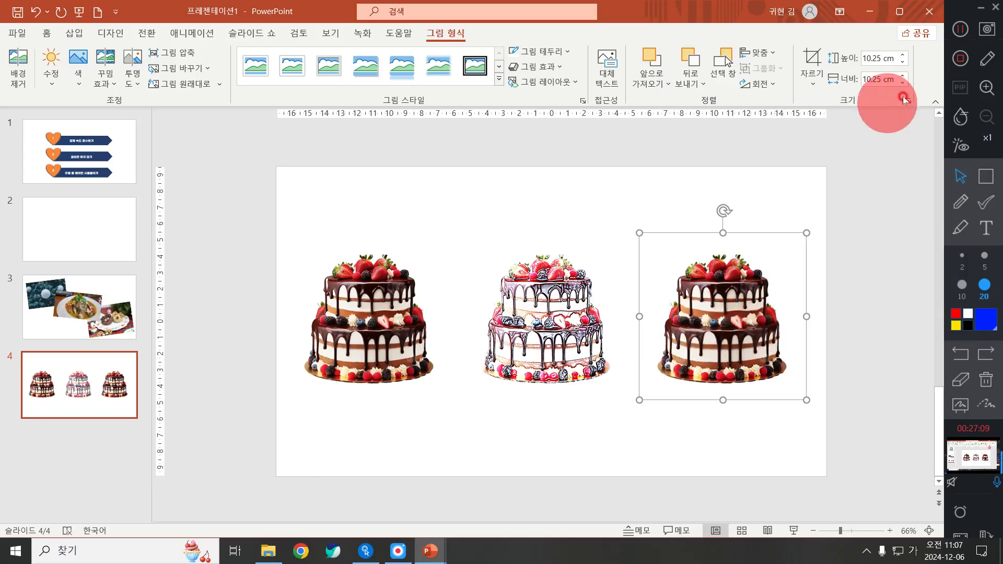
Step: Crop the right cake picture from its right edge to about 5.2 cm wide, keeping only the left half
click(817, 59)
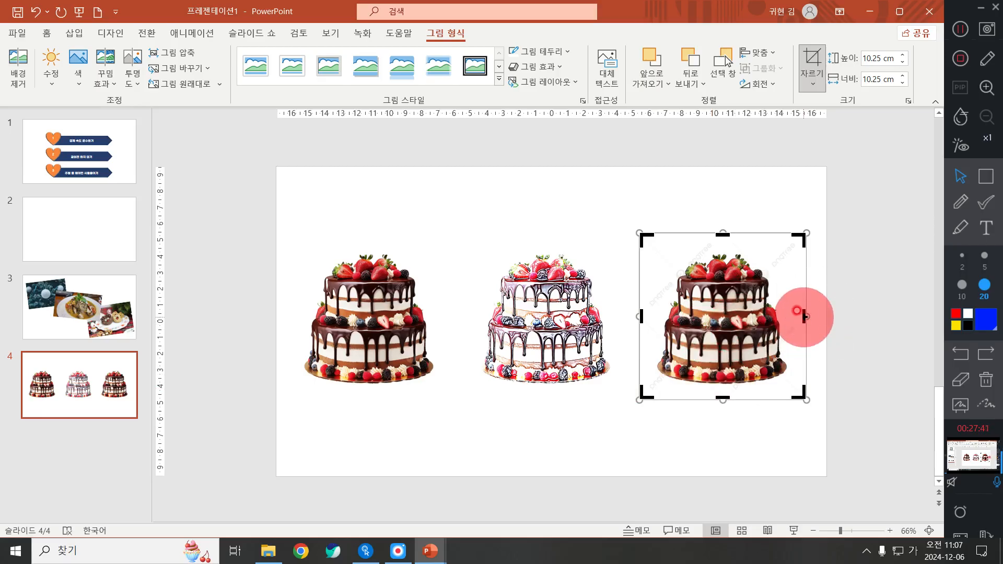
click(805, 318)
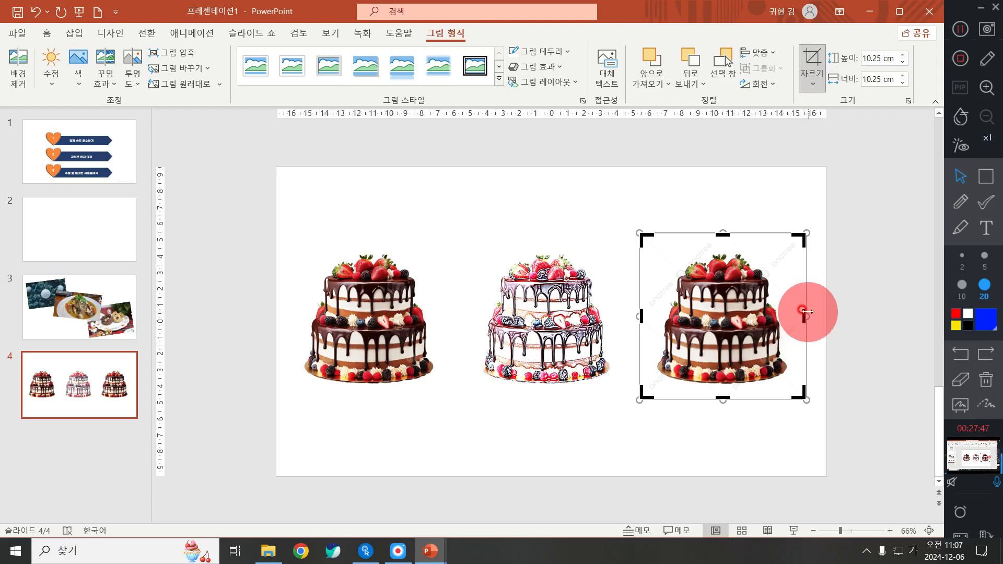
drag(807, 312, 717, 304)
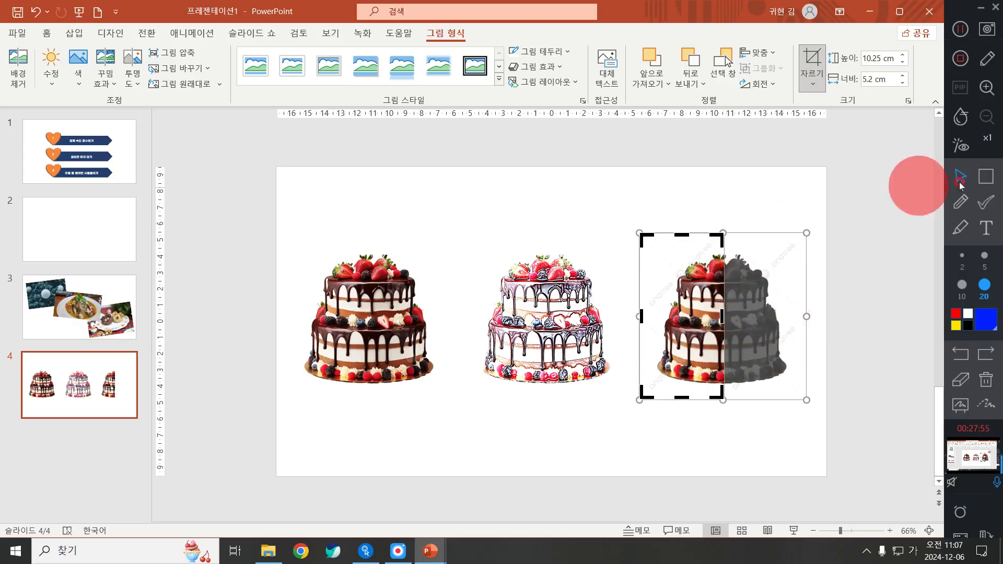
Step: Mark up the cropped-away half of the right cake with the annotation pen, clear the markings, and apply the crop
click(961, 202)
drag(753, 248, 730, 290)
mouse_move(786, 254)
mouse_down()
mouse_move(723, 347)
mouse_move(716, 397)
mouse_up()
drag(794, 366, 742, 412)
click(986, 382)
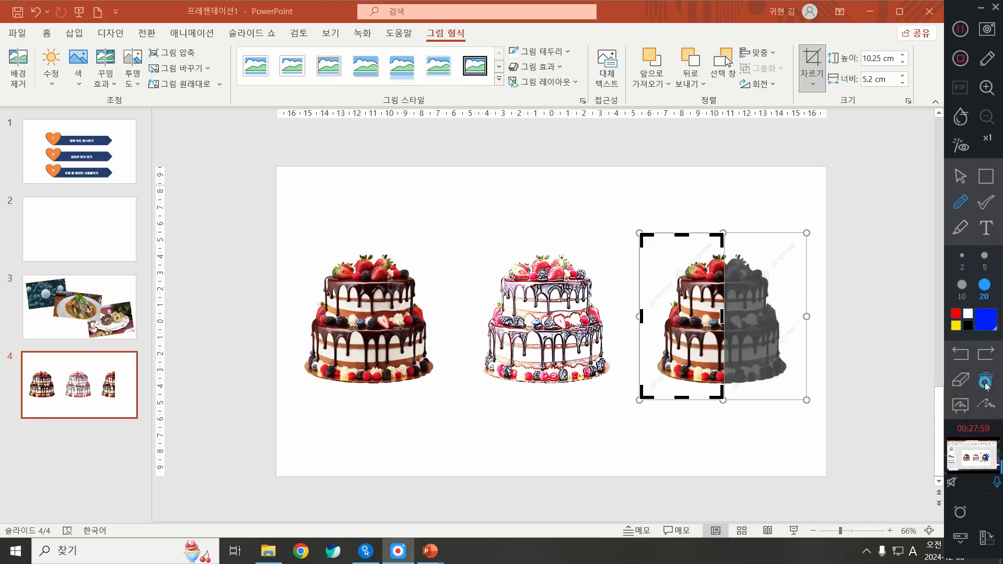
click(961, 176)
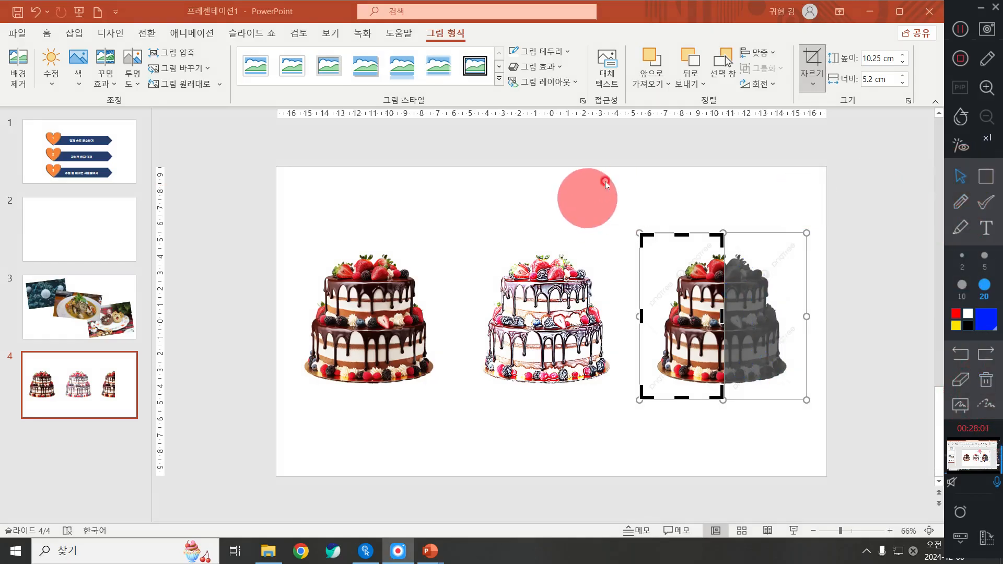
click(601, 180)
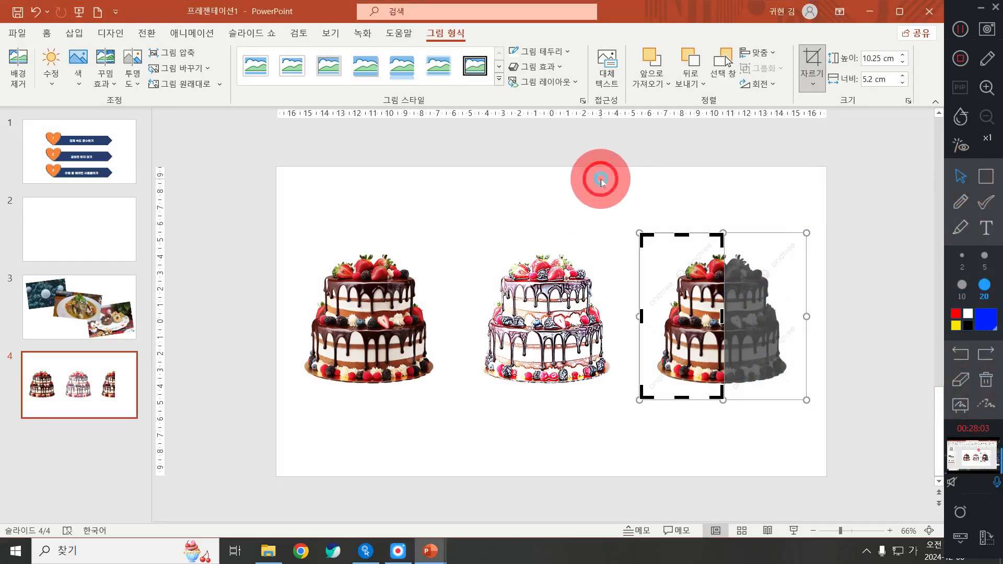
click(601, 179)
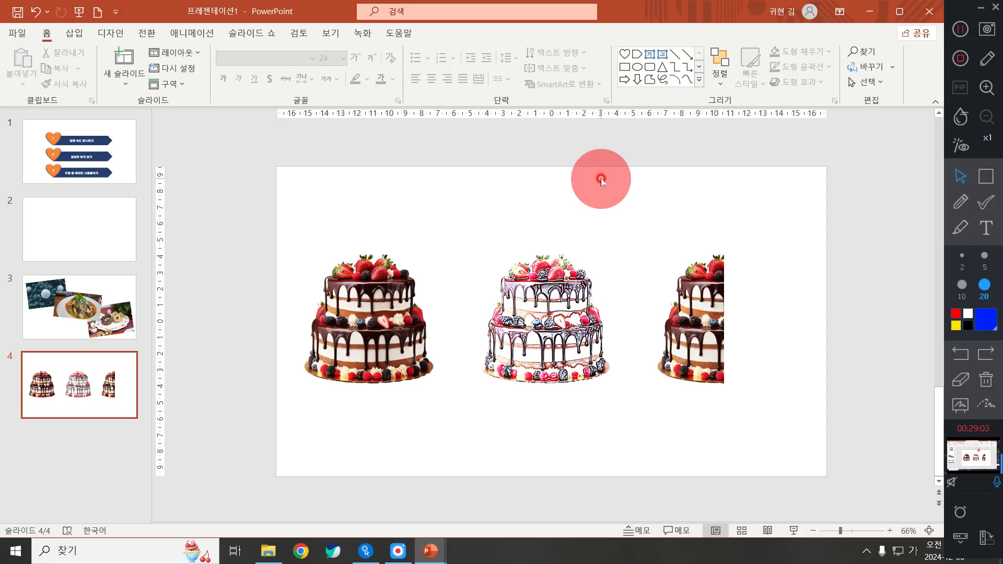
Step: Extend the crop area of the right cake picture to about 9.77 cm wide to bring back the hidden half
click(719, 316)
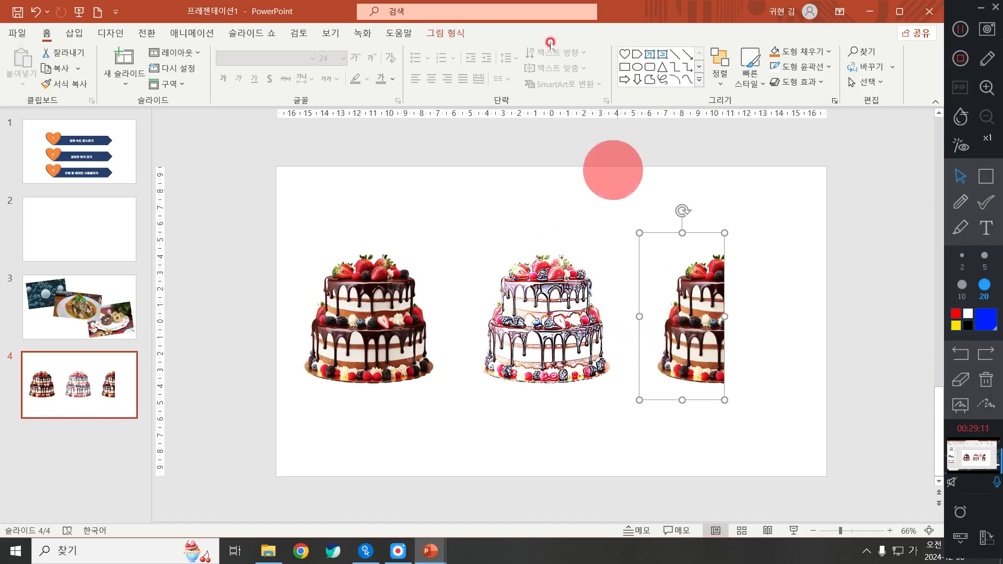
click(450, 33)
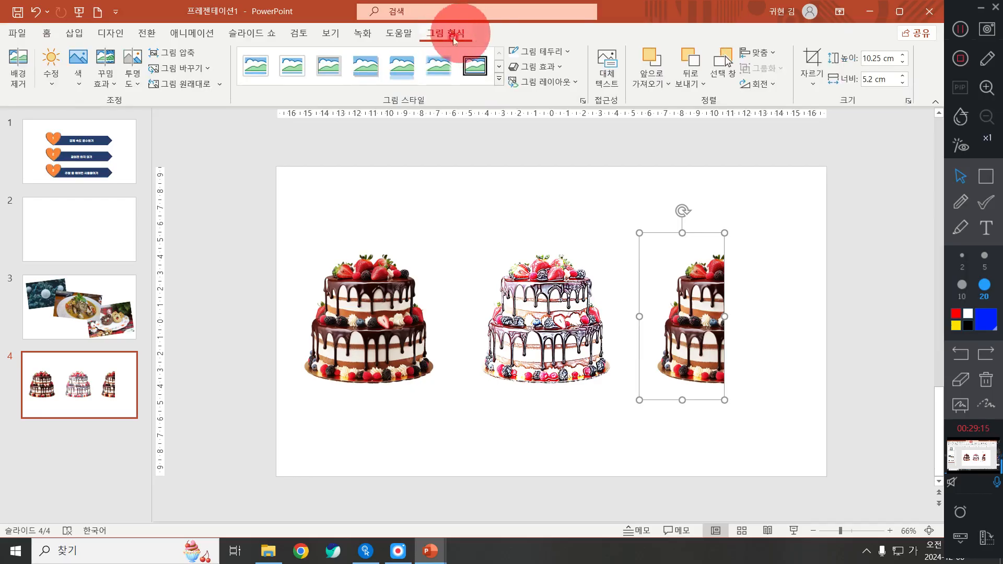
click(814, 57)
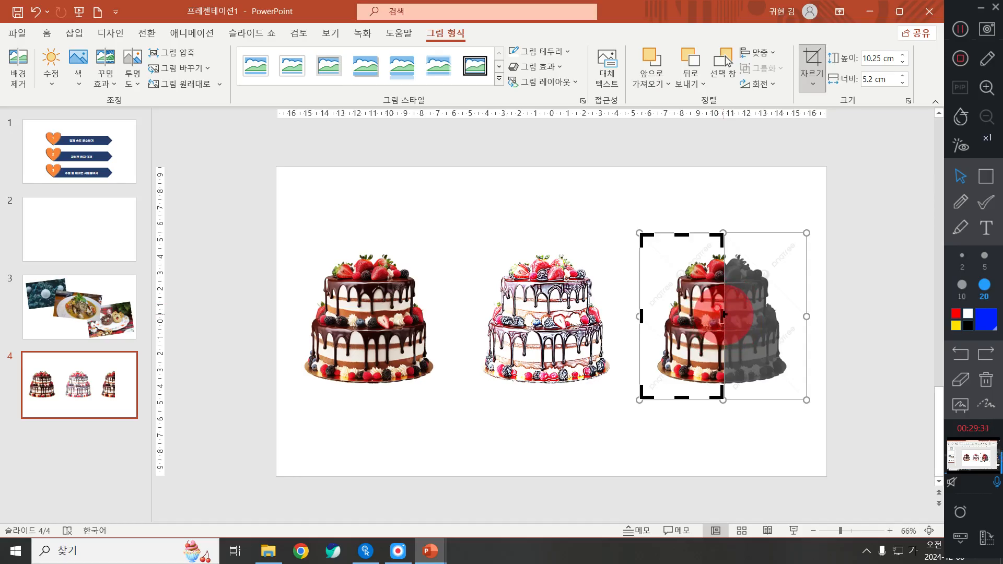
drag(723, 316, 797, 319)
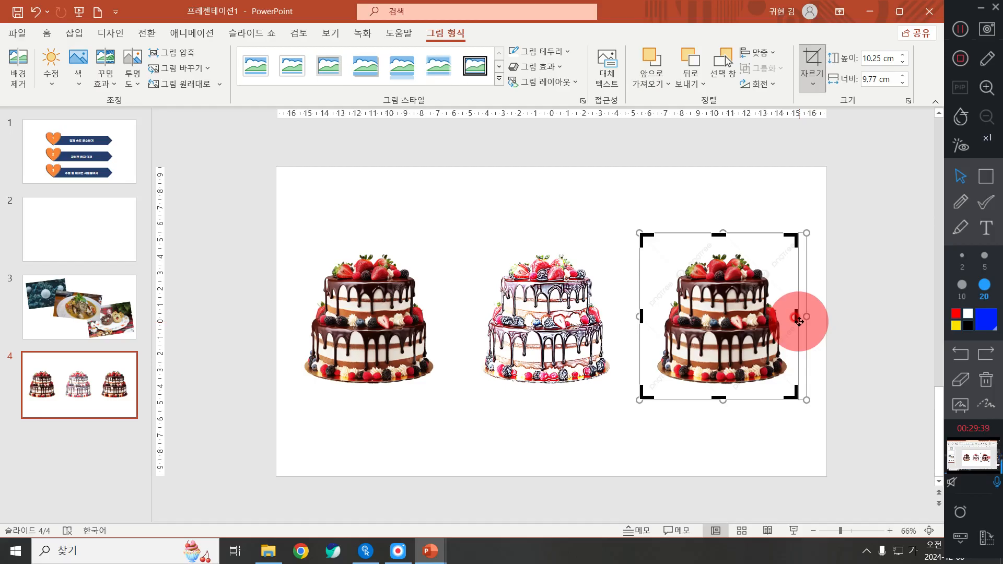
click(870, 264)
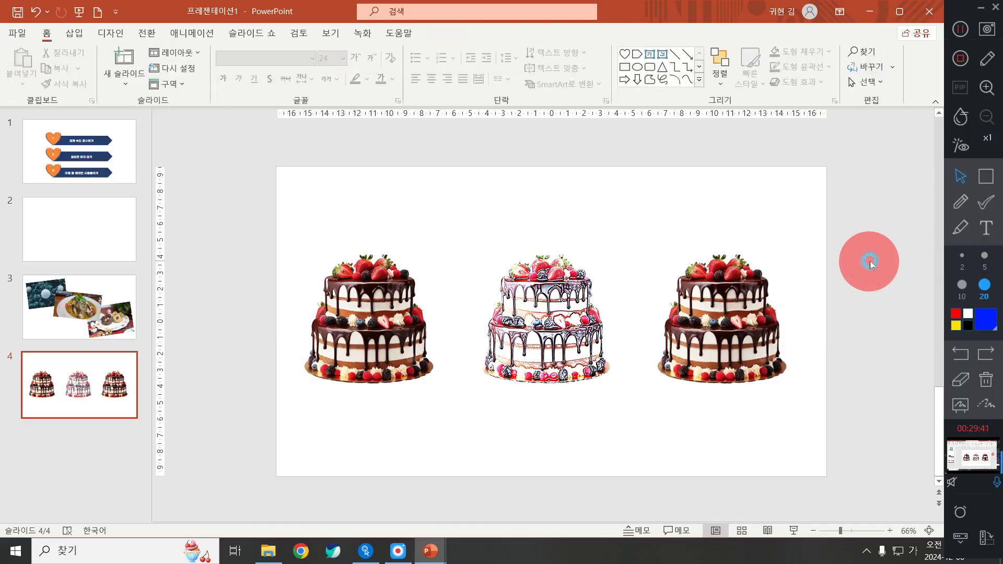